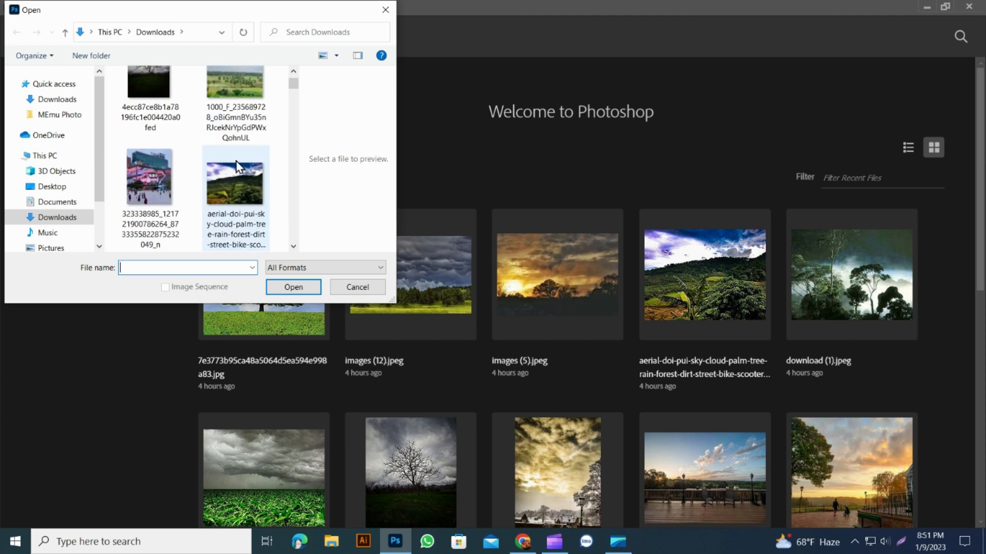
pyautogui.click(152, 186)
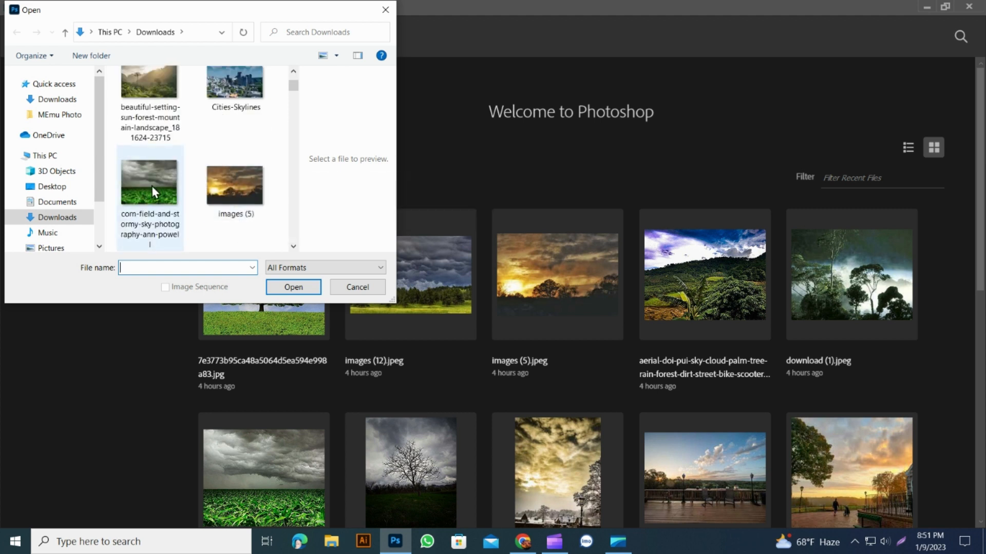
pyautogui.scroll(-3, 238, 164)
pyautogui.scroll(-3, 240, 175)
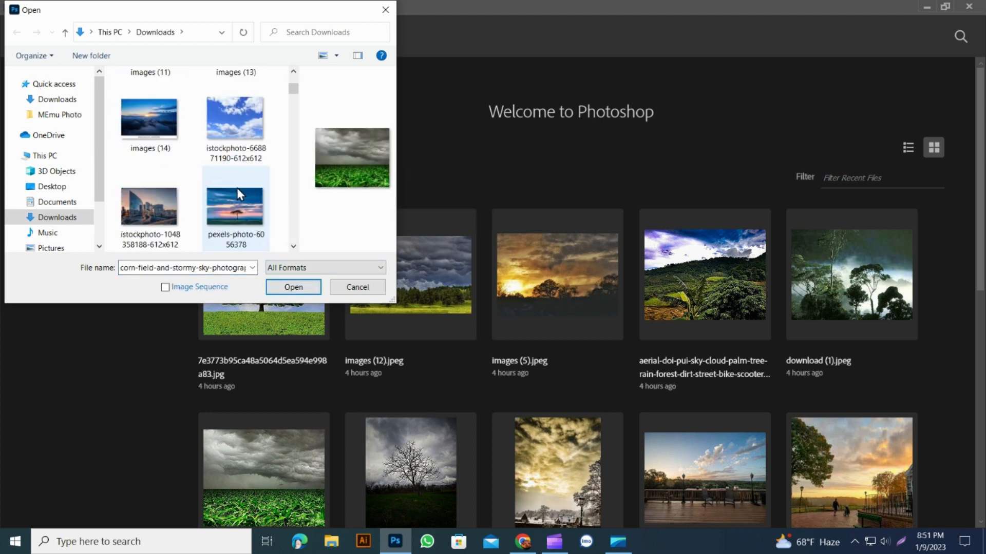
pyautogui.click(235, 111)
pyautogui.click(285, 290)
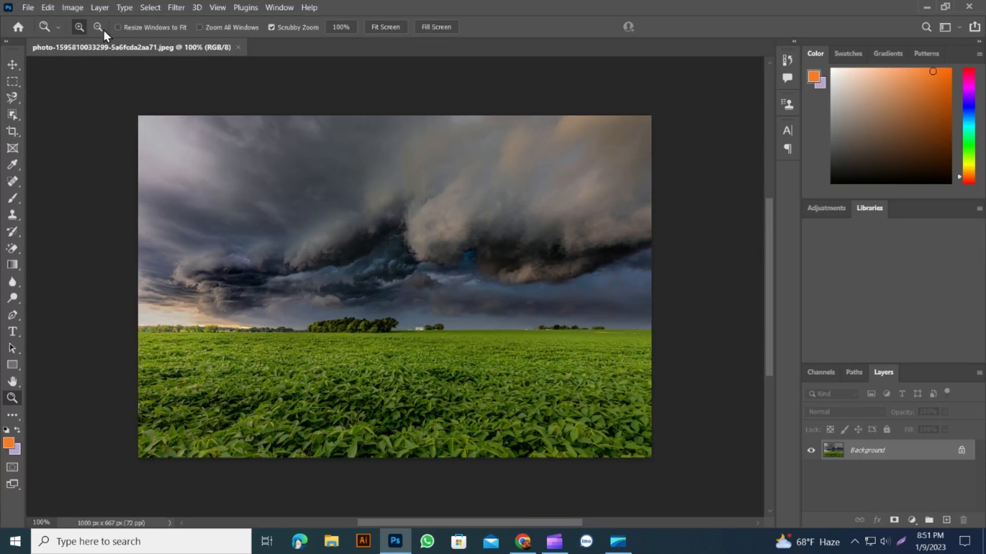
# - Replace the stormy sky with the plain, cloudless preset from Blue Skies using Sky Replacement, output to new layers
pyautogui.click(11, 64)
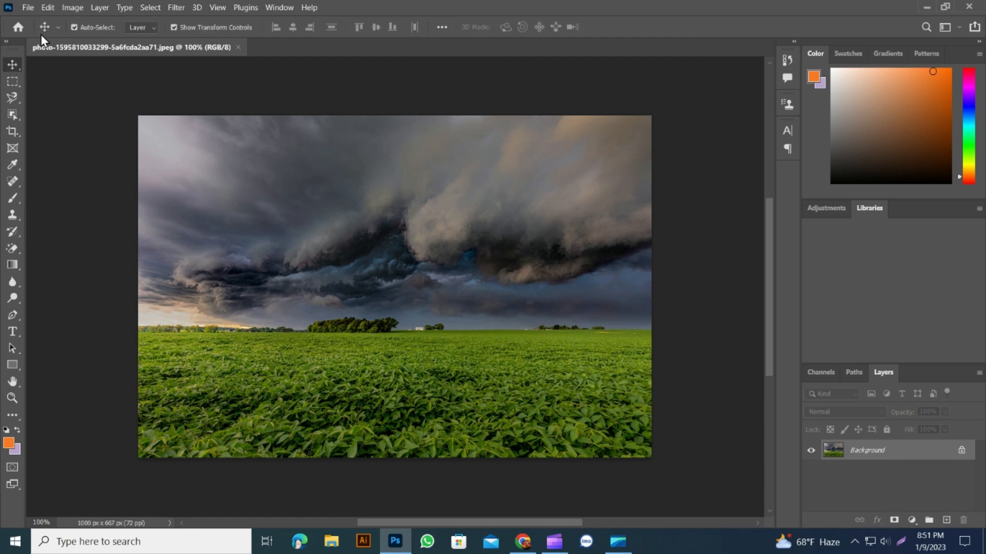
pyautogui.click(50, 6)
pyautogui.click(112, 324)
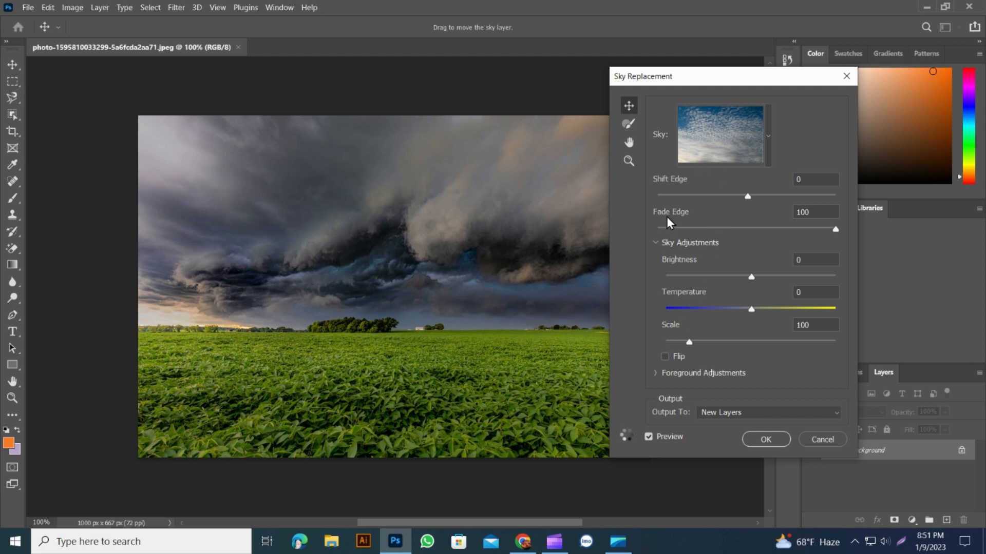
pyautogui.click(768, 137)
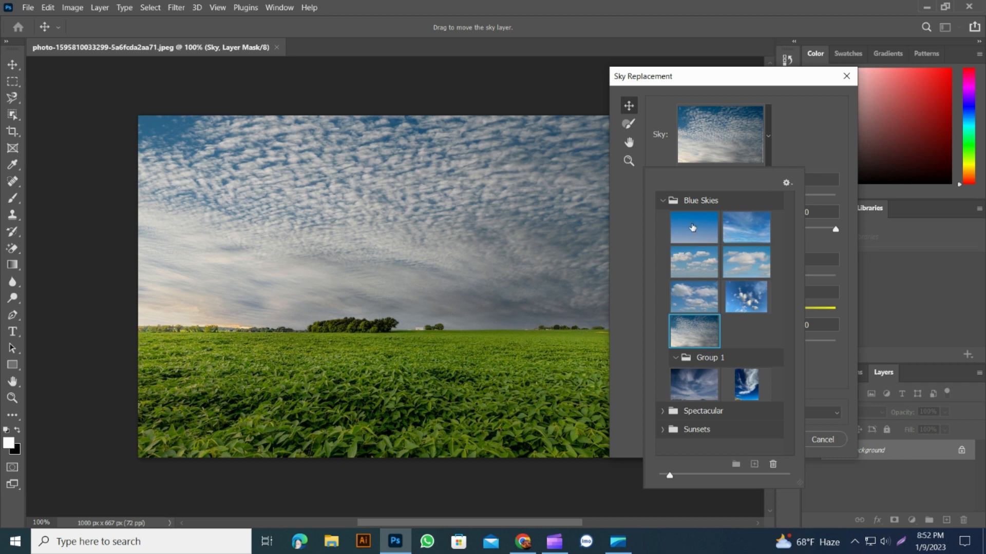
pyautogui.click(693, 227)
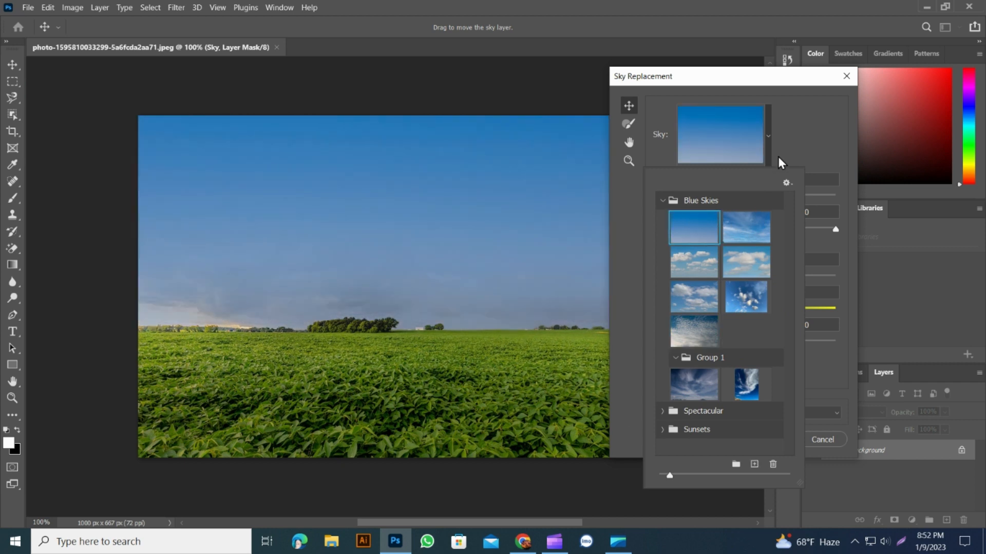
pyautogui.click(807, 136)
pyautogui.click(760, 438)
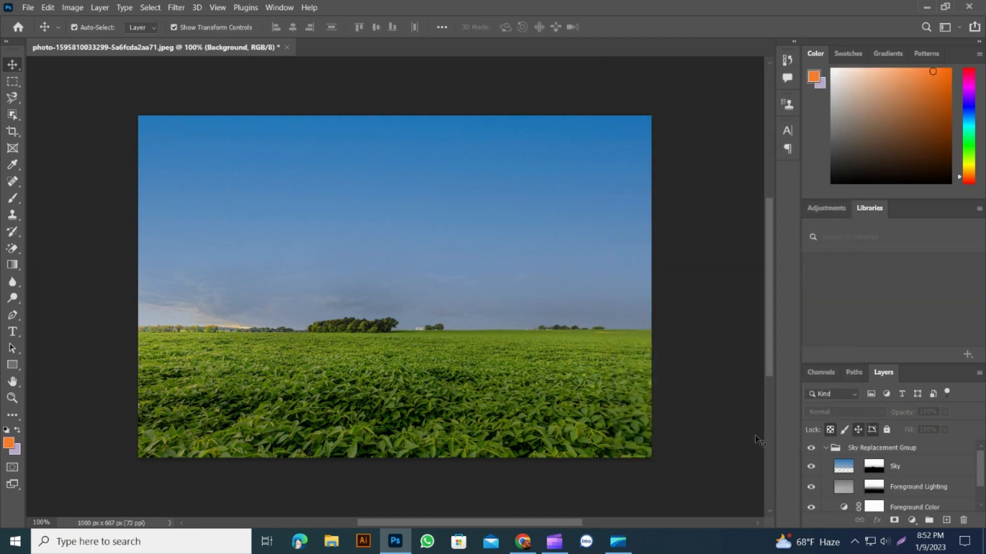
# - Open the palm tree field photo 1000_F_235689728_oBiGmnBYu35nRJcekNrYpGdPWxQohnUL.jpg from Downloads
pyautogui.click(27, 6)
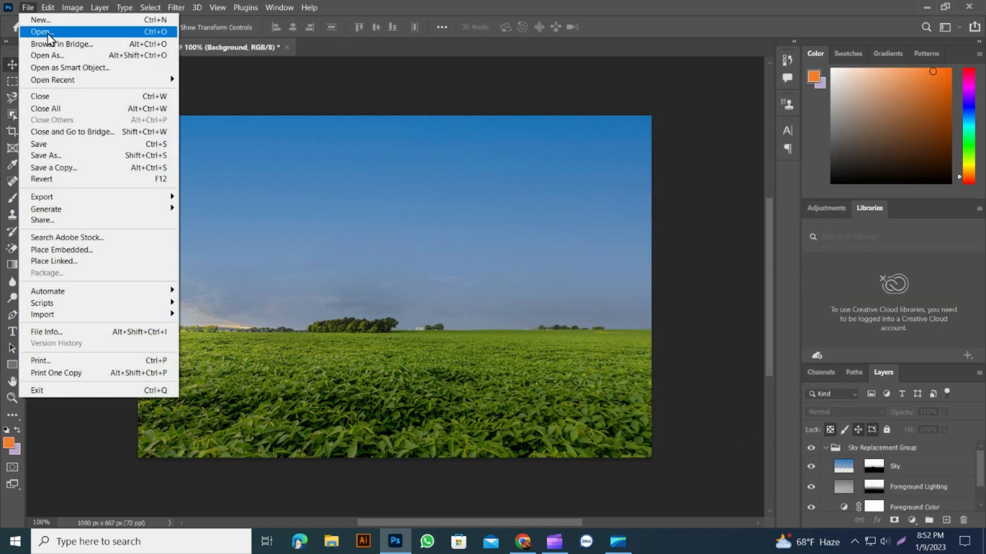
pyautogui.click(42, 31)
pyautogui.click(239, 126)
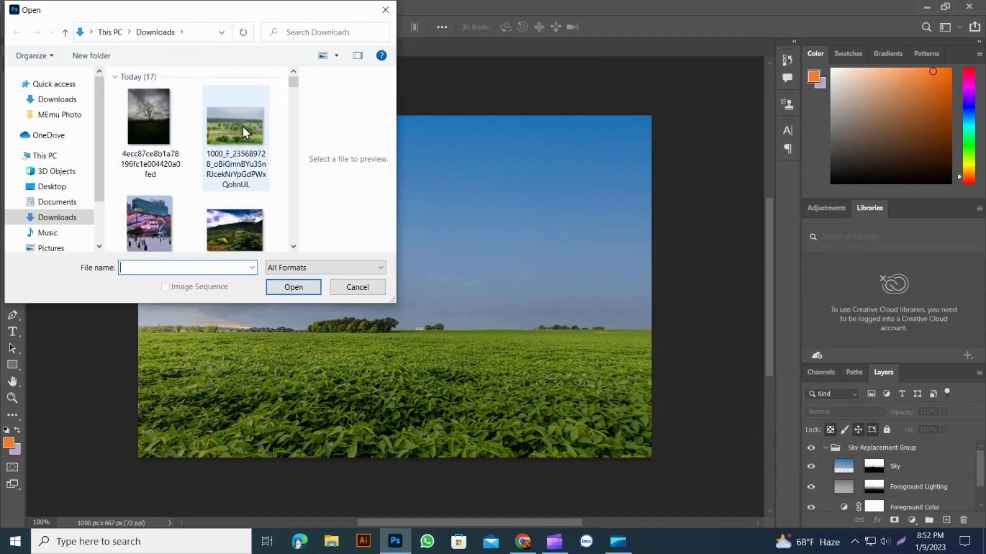
pyautogui.click(305, 286)
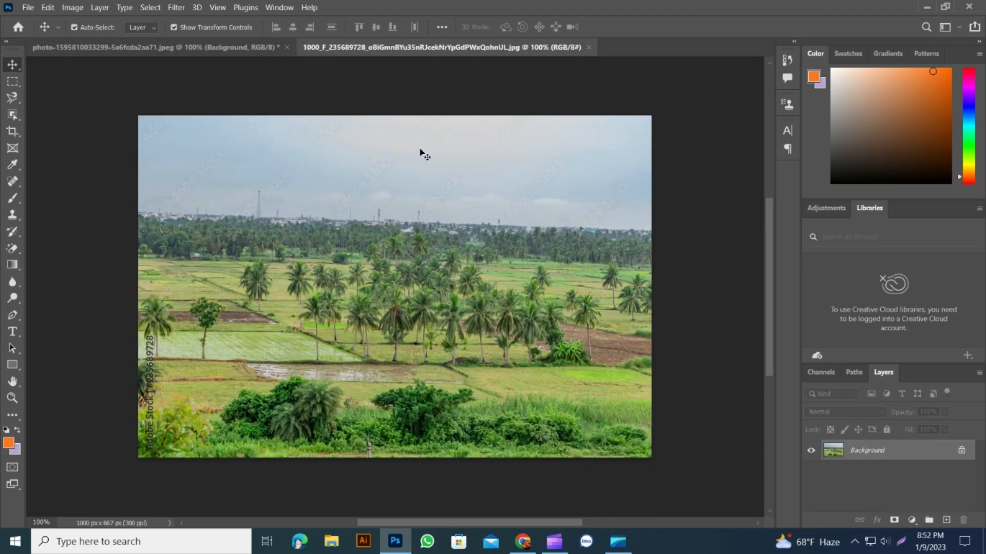
# - Start Sky Replacement on the palm field photo, try several presets and choose the deep-blue sky with wispy white cloud from Group 1
pyautogui.click(48, 8)
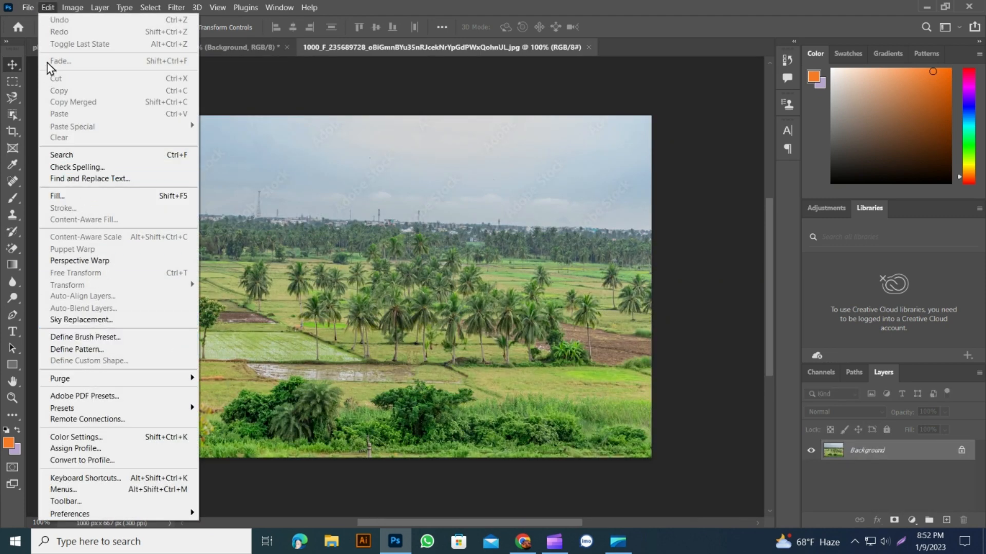
pyautogui.click(82, 319)
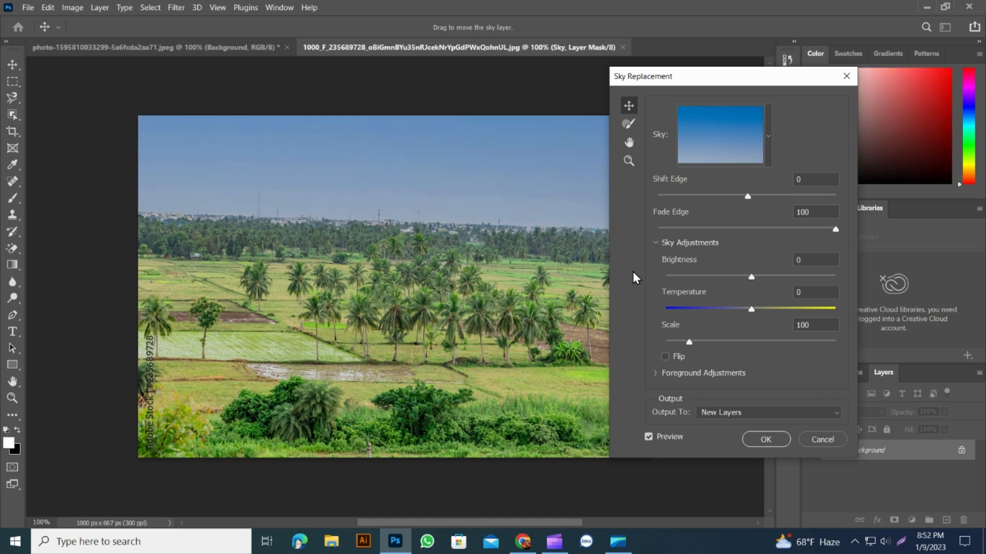
pyautogui.click(768, 136)
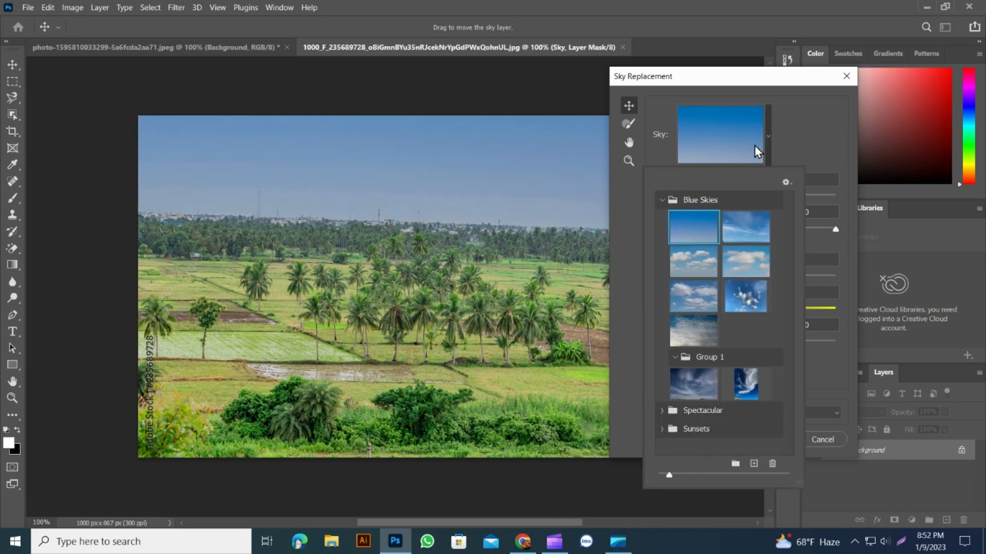
pyautogui.click(694, 300)
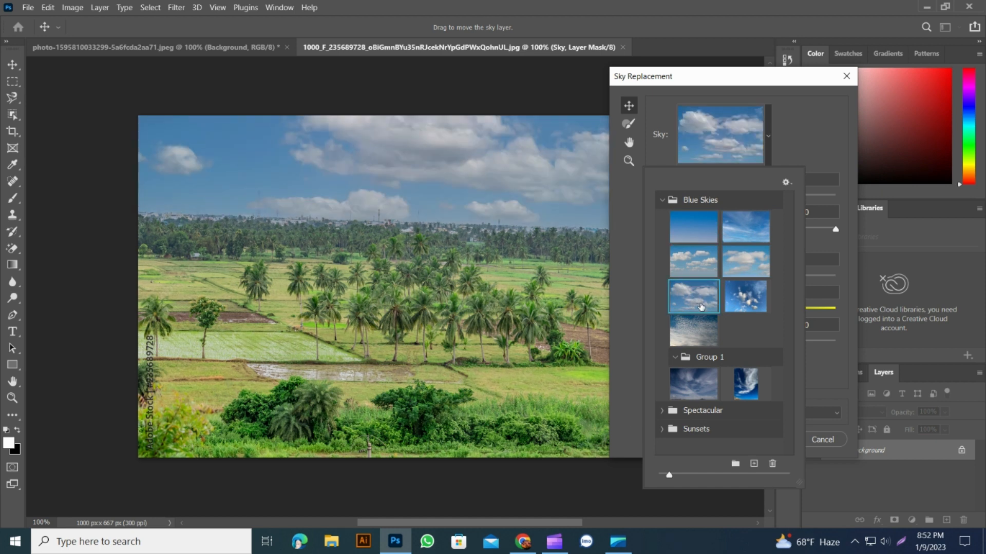
pyautogui.click(706, 331)
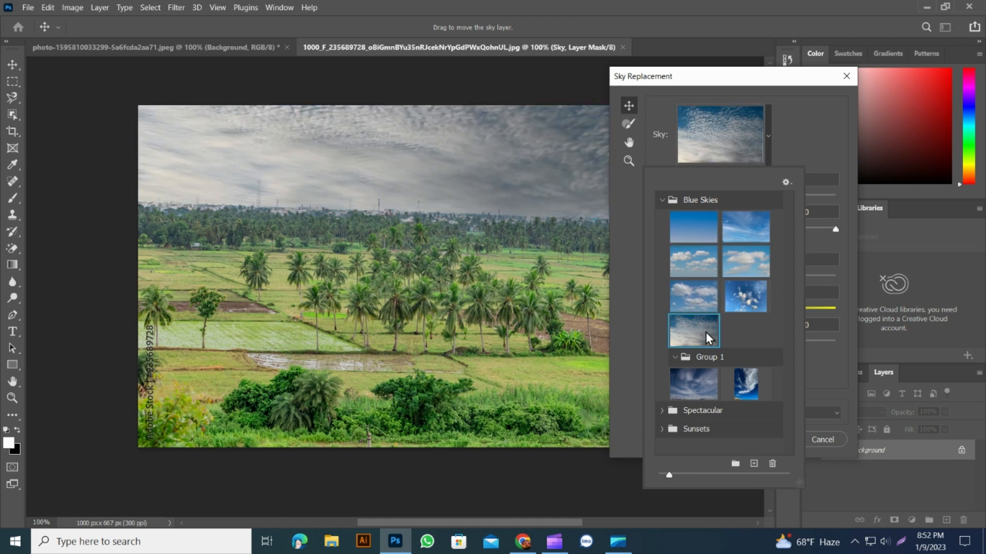
pyautogui.click(700, 380)
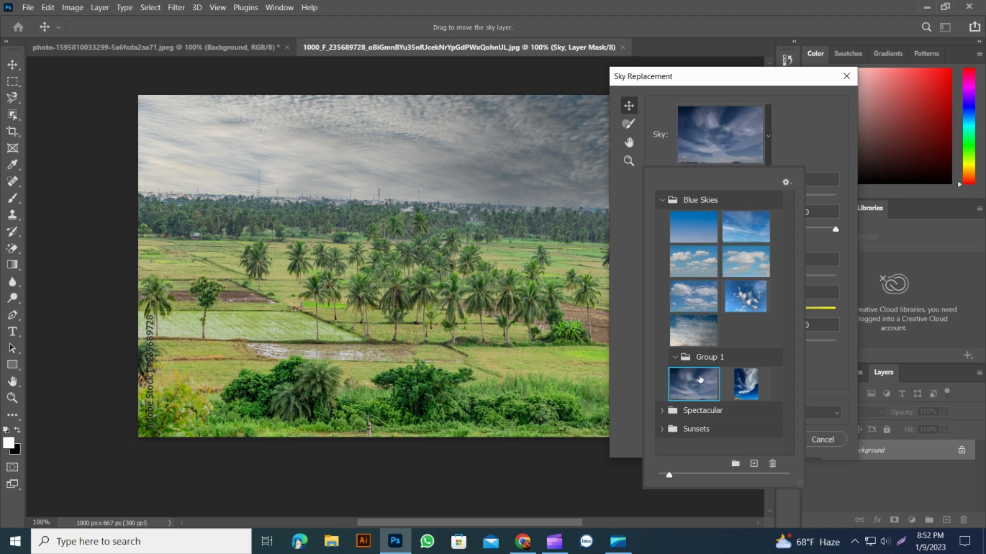
pyautogui.click(747, 398)
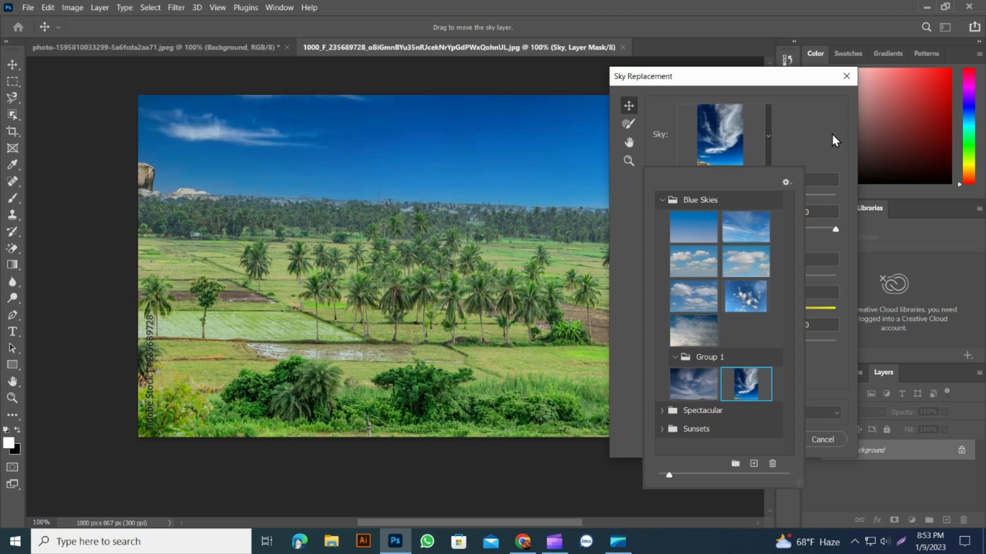
pyautogui.click(834, 140)
# - Set the sky temperature to -68 and brightness to 64, and apply the sky replacement to new layers
pyautogui.moveTo(751, 309); pyautogui.dragTo(695, 336)
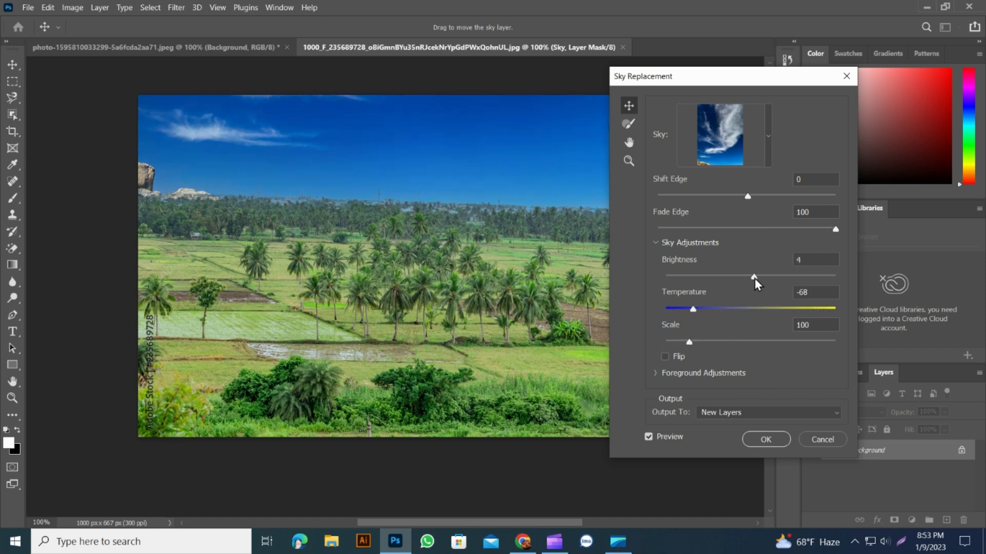
pyautogui.moveTo(824, 282); pyautogui.dragTo(805, 282)
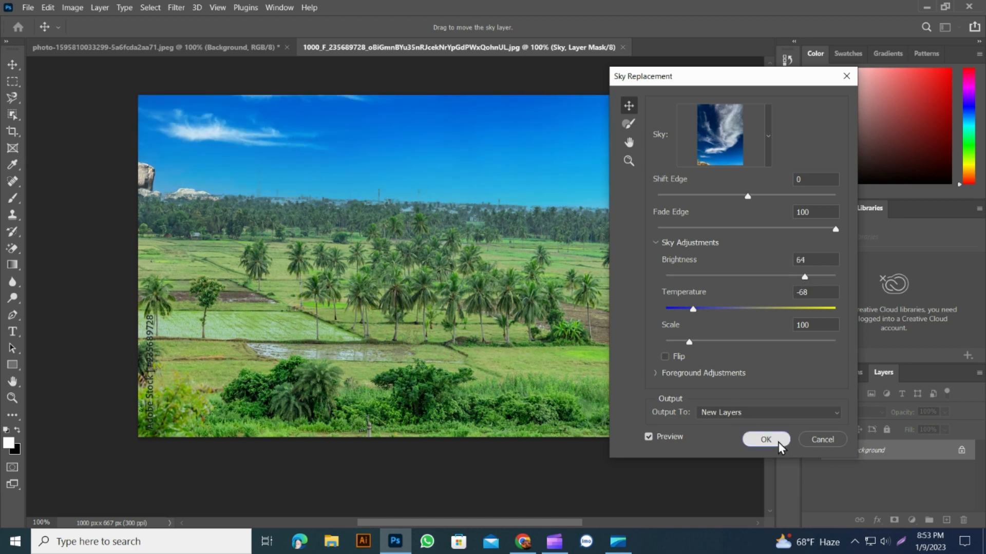
pyautogui.click(766, 440)
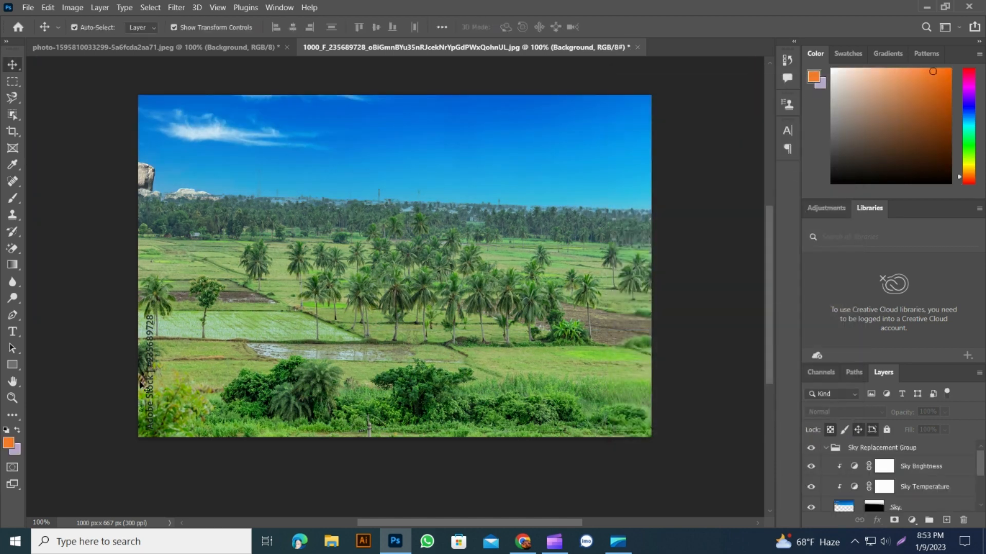
# - Open the lone tree photo 55c5153e191082b66ff9c2cd8812efdf.jpg from Downloads
pyautogui.click(31, 6)
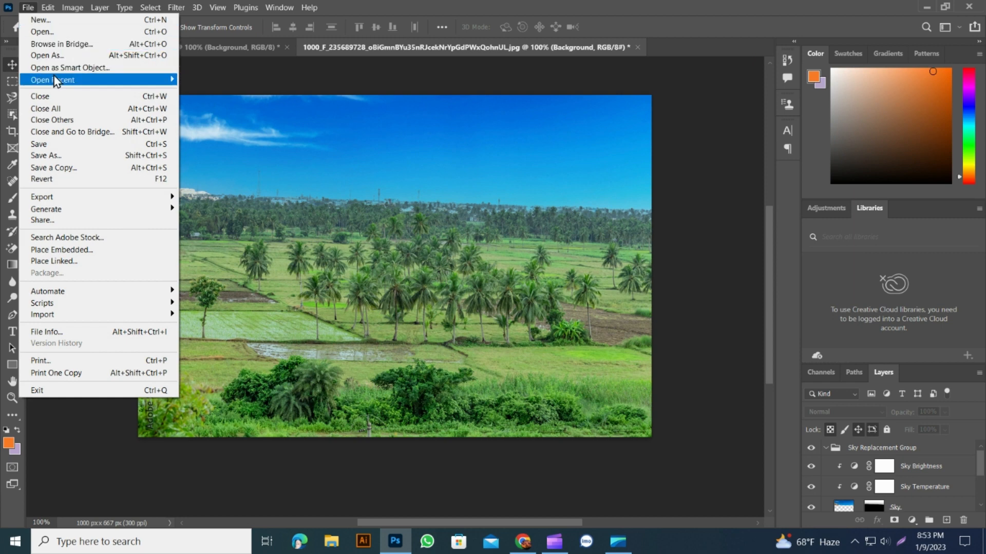
pyautogui.click(63, 32)
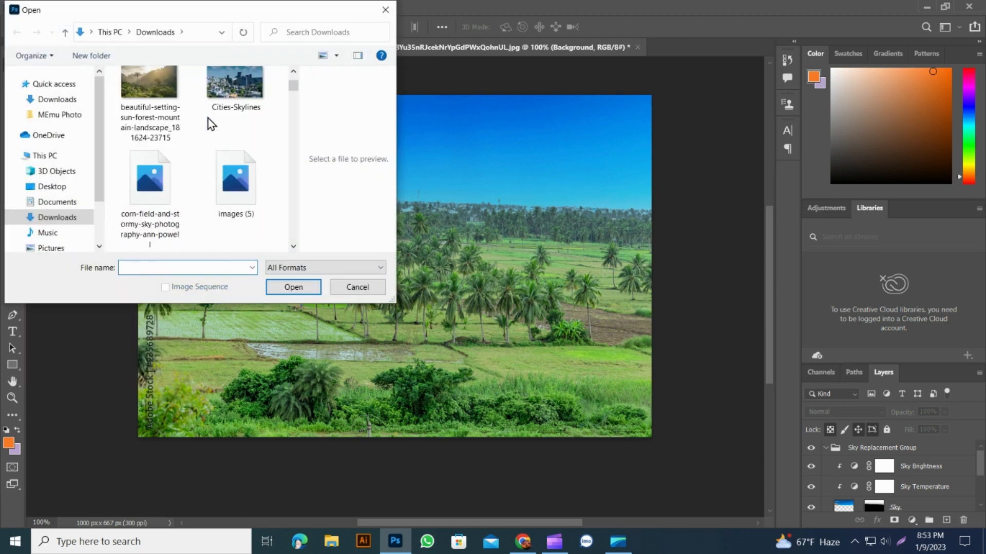
pyautogui.scroll(-5, 206, 123)
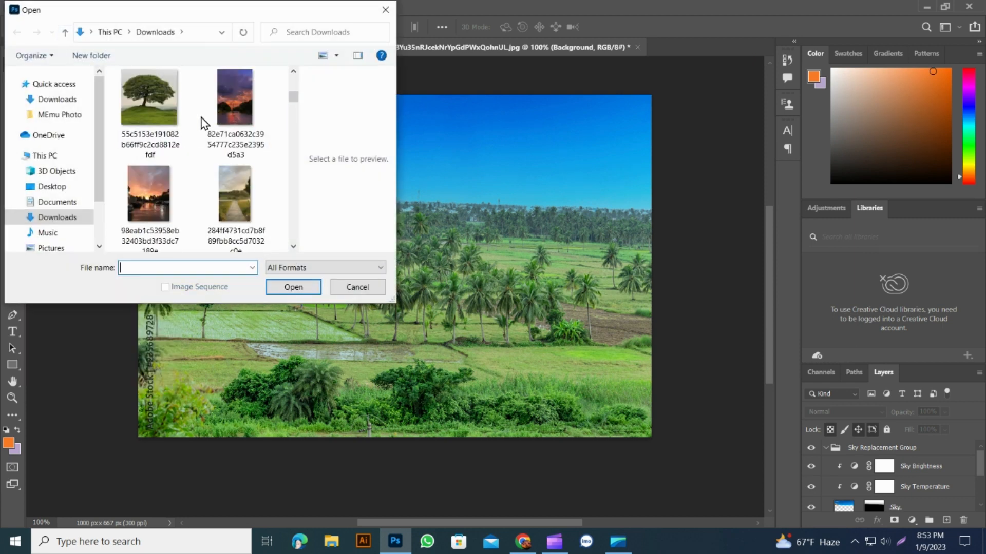
pyautogui.click(149, 98)
pyautogui.click(288, 287)
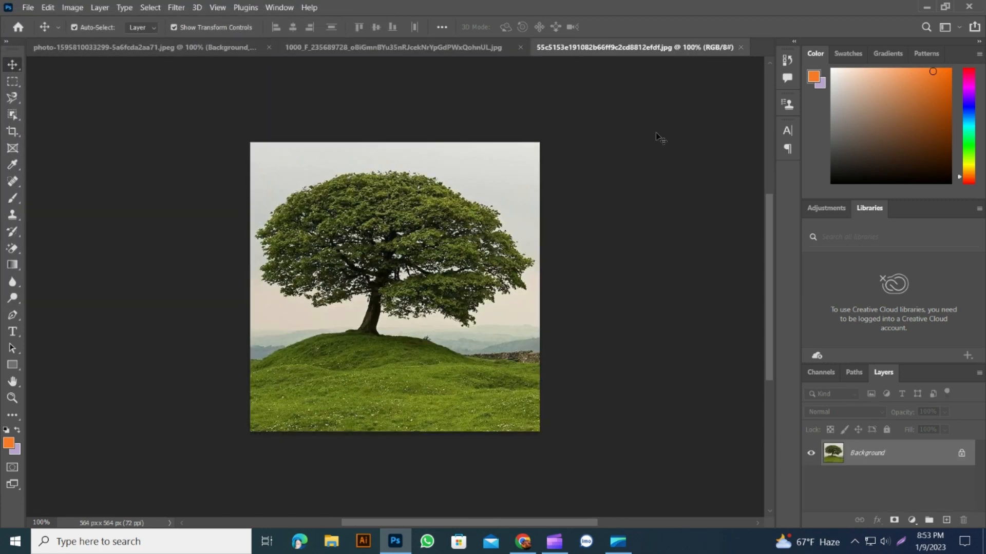
# - Start Sky Replacement on the tree photo and try the dusky grey-blue cloudy sky from Group 1
pyautogui.click(54, 6)
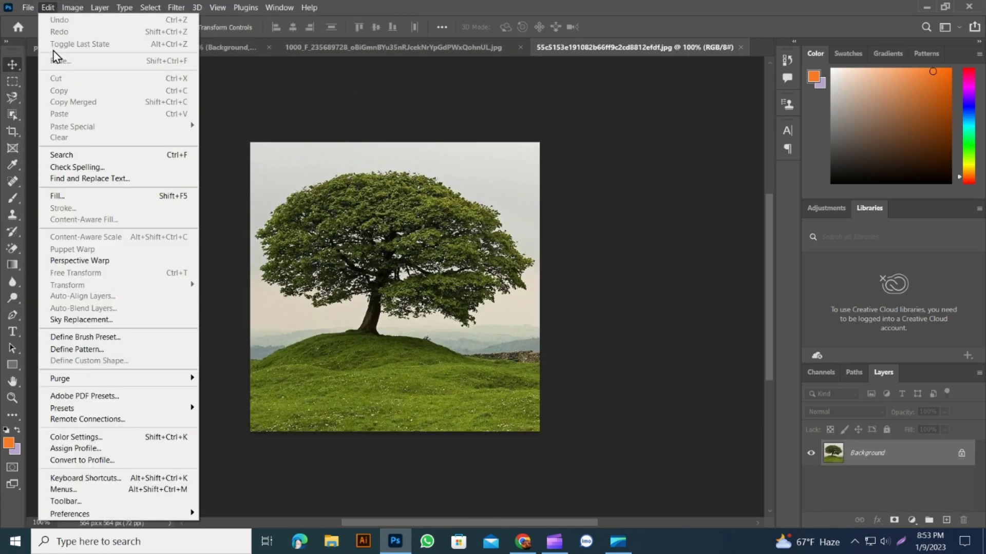
pyautogui.click(120, 320)
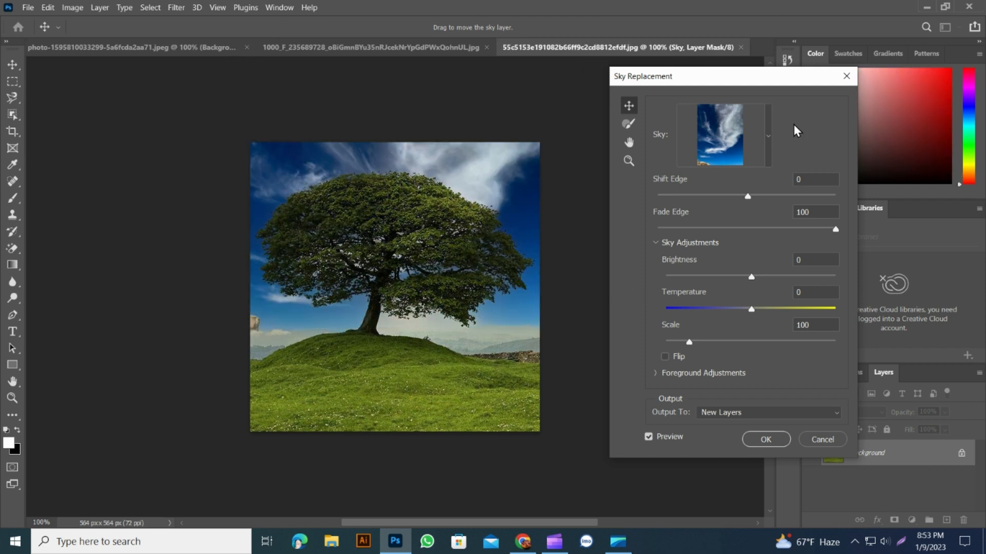
pyautogui.click(767, 136)
pyautogui.scroll(-1, 724, 376)
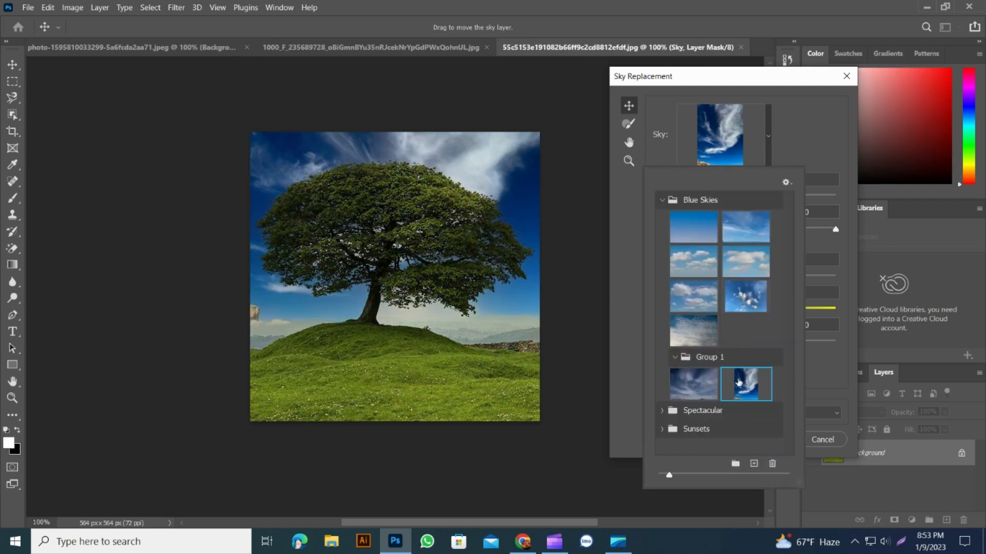
pyautogui.click(711, 372)
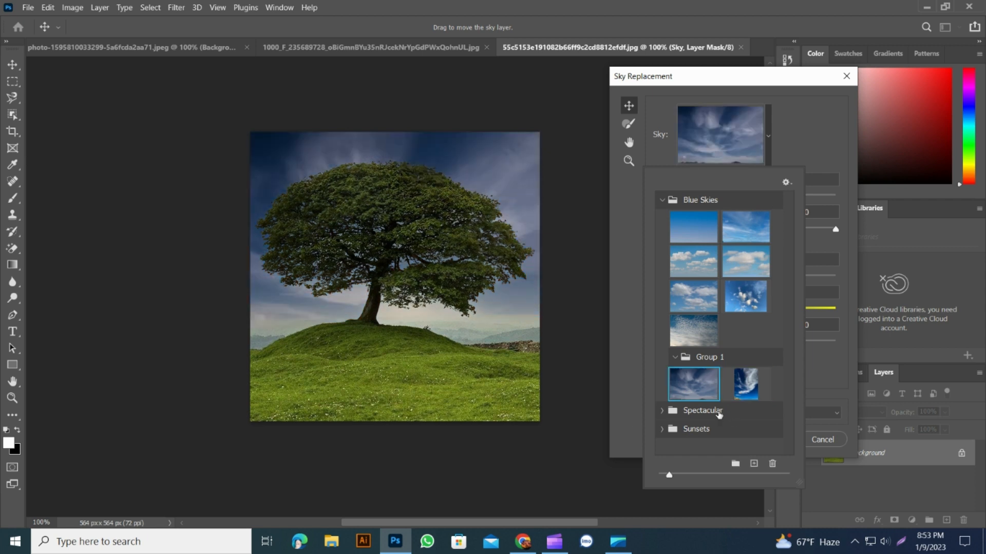
# - Try the fiery red sunset, streaked pink sunset and dark stormy skies from the Spectacular presets on the tree photo
pyautogui.click(662, 411)
pyautogui.scroll(-3, 716, 394)
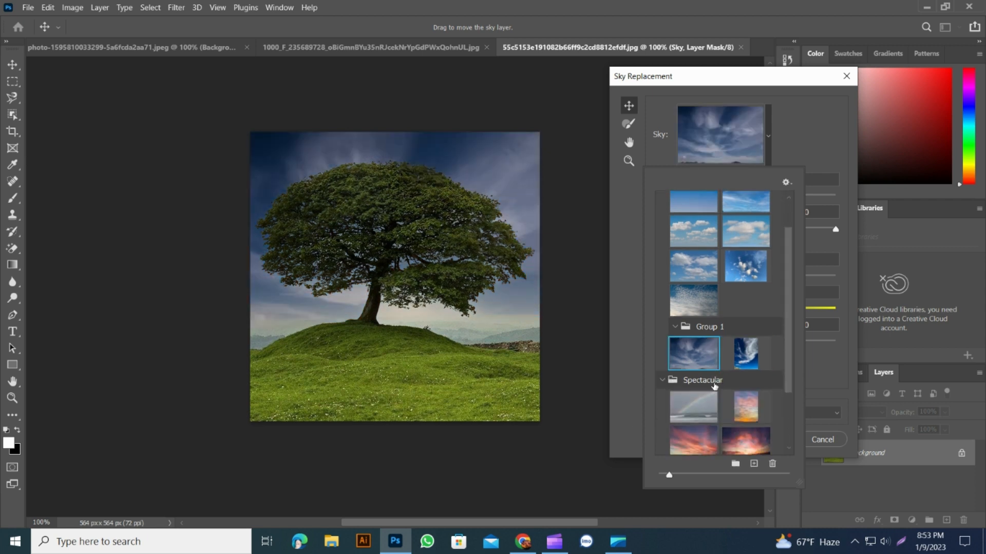
pyautogui.scroll(-3, 716, 393)
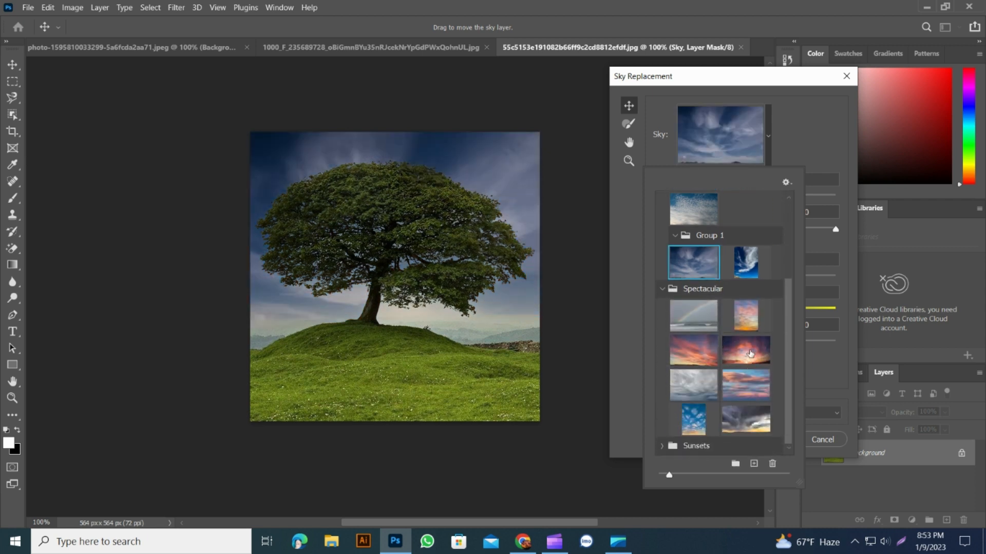
pyautogui.click(751, 345)
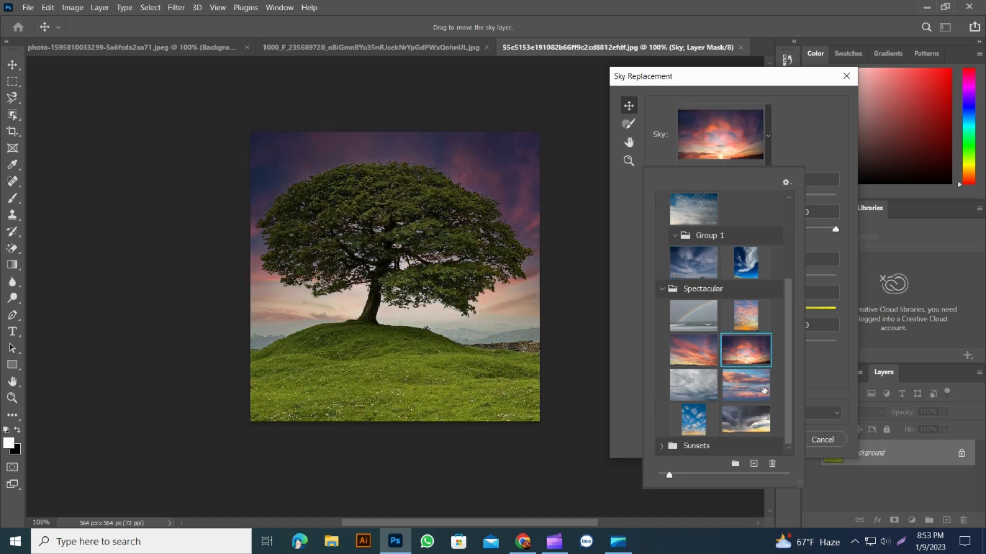
pyautogui.click(686, 351)
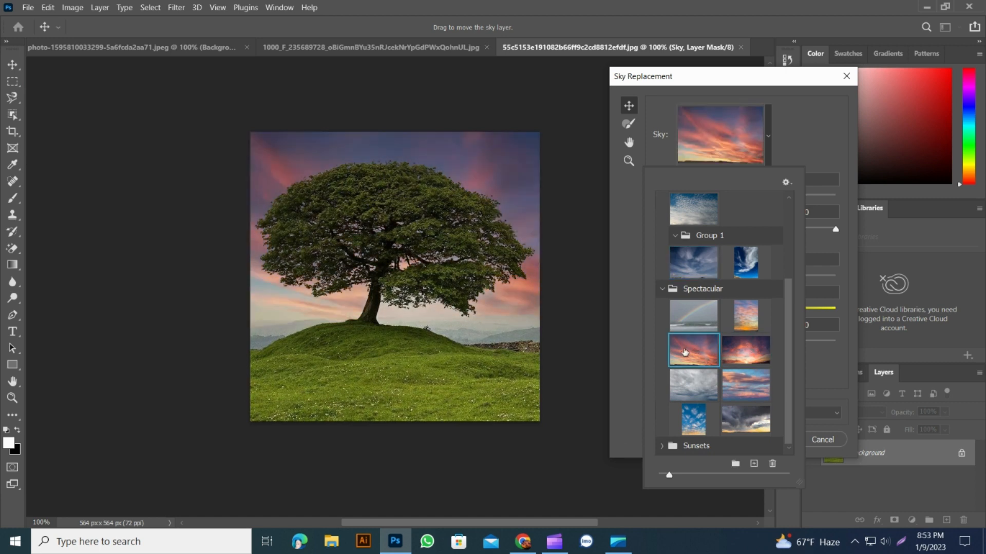
pyautogui.click(763, 419)
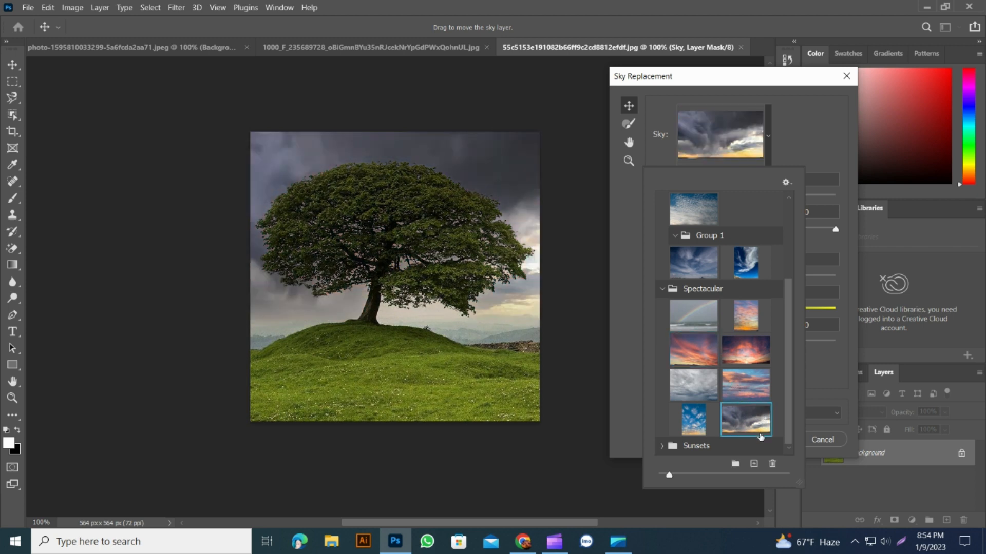
# - Choose the clear blue-to-orange gradient sky from the Sunsets presets and apply the sky replacement to new layers
pyautogui.click(661, 445)
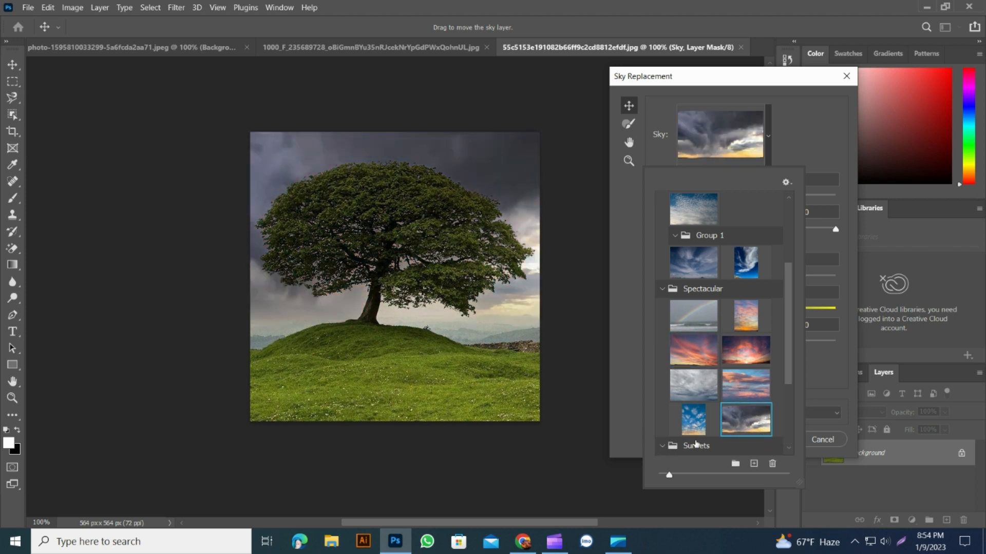
pyautogui.scroll(-3, 729, 411)
pyautogui.scroll(-3, 741, 415)
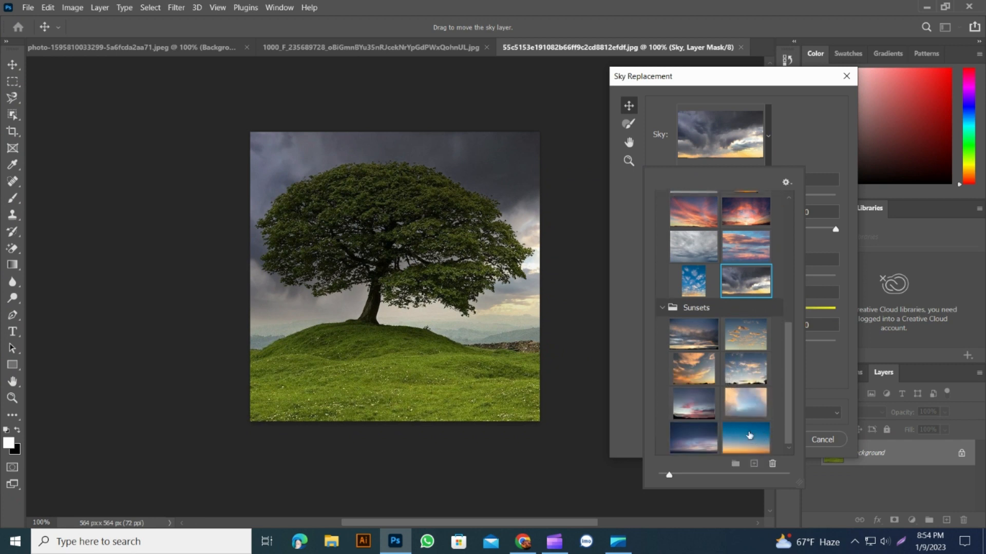
pyautogui.click(749, 436)
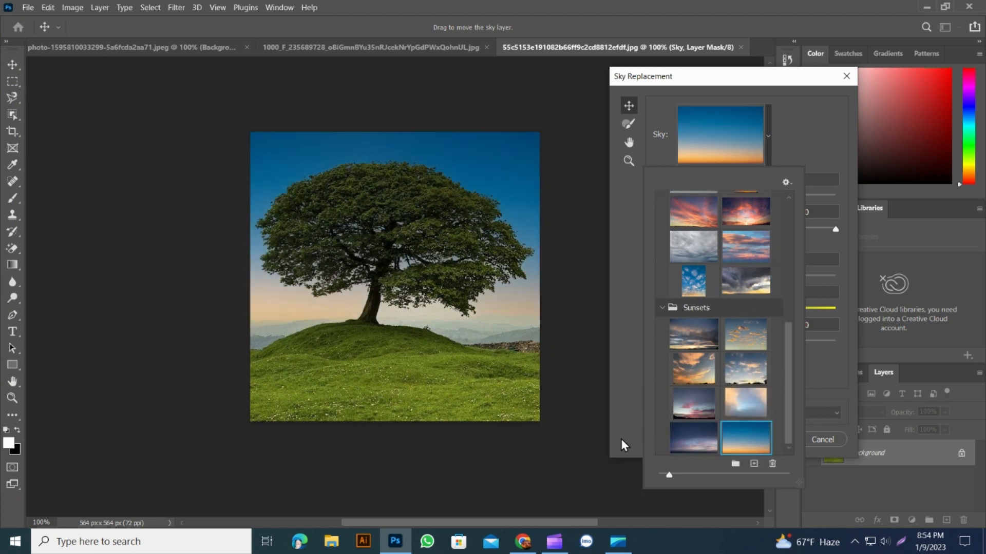
pyautogui.click(740, 91)
pyautogui.click(755, 440)
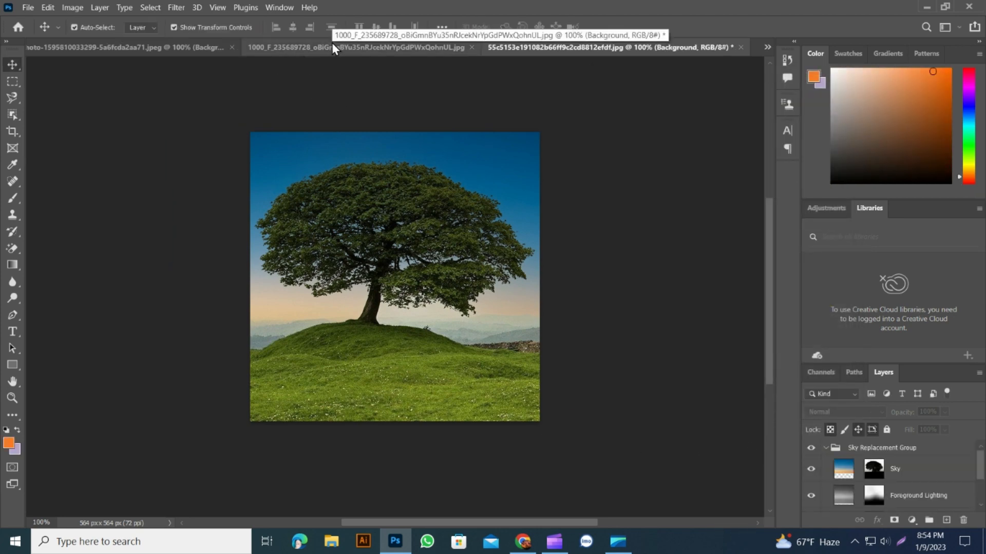
# - Review the palm field and crop field photos, hiding and showing the crop field's Background layer, and return to the lone tree photo
pyautogui.click(384, 49)
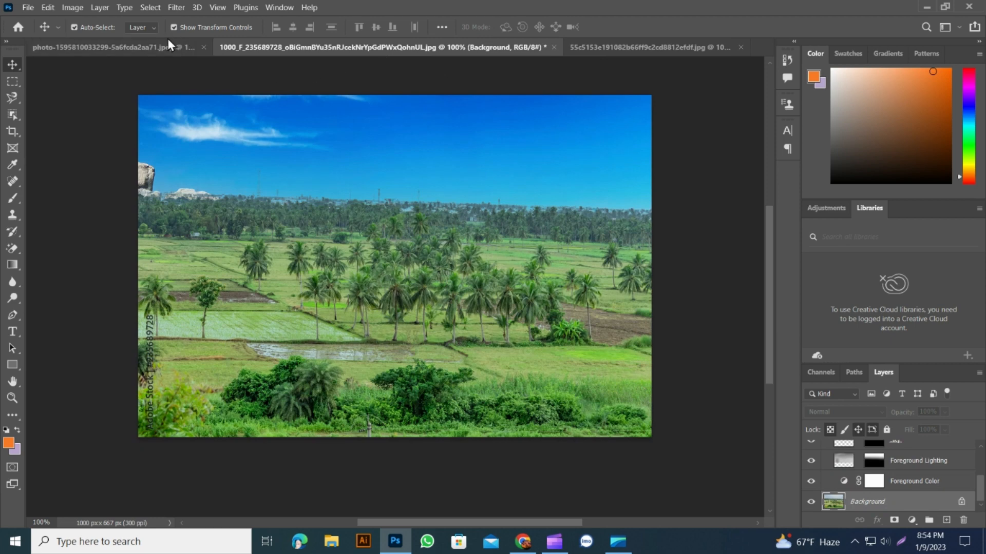
pyautogui.click(167, 46)
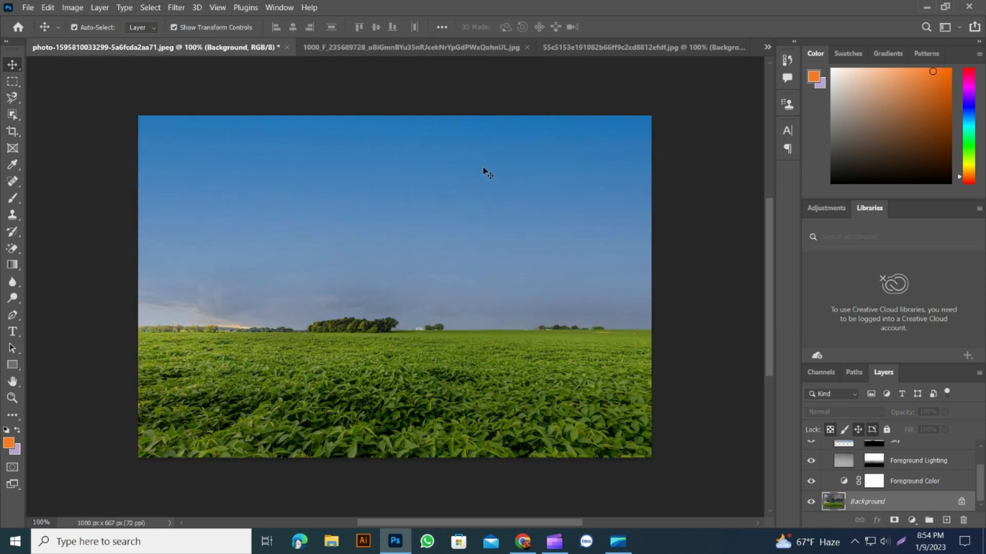
pyautogui.scroll(-1, 642, 319)
pyautogui.click(812, 503)
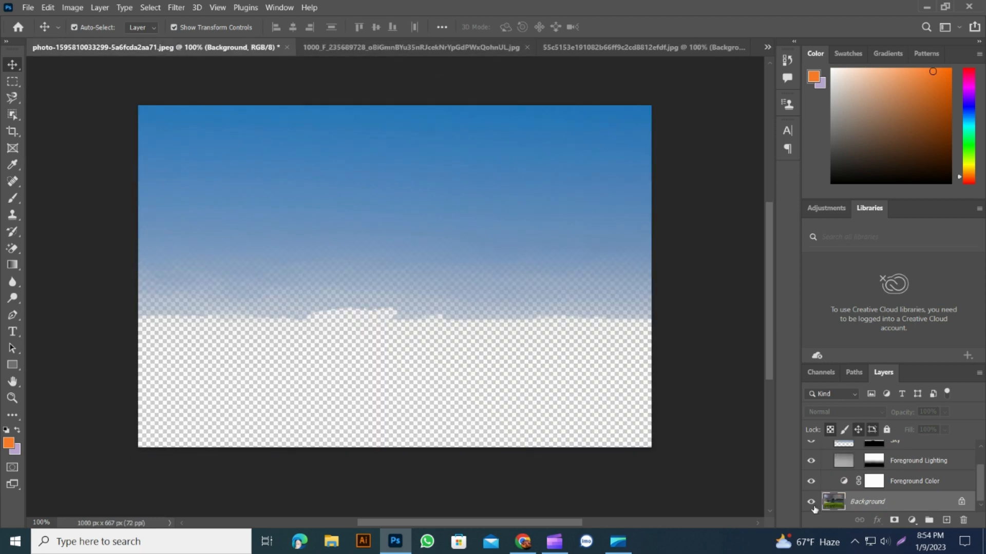
pyautogui.click(811, 502)
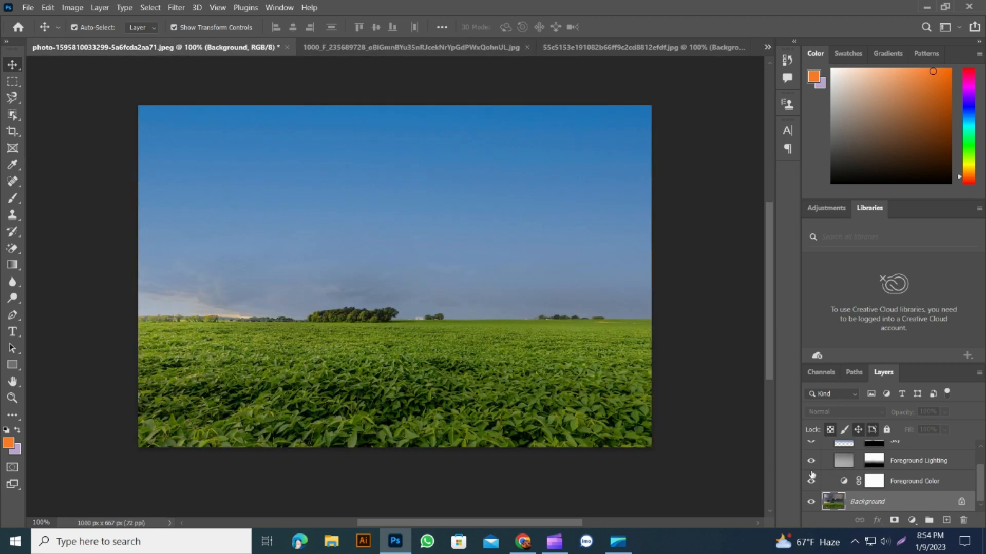
pyautogui.click(337, 49)
pyautogui.click(614, 48)
# - Open the bare tree photo 4ecc87ce8b1a78196fc1e004420a0fed.jpg from Downloads
pyautogui.click(24, 8)
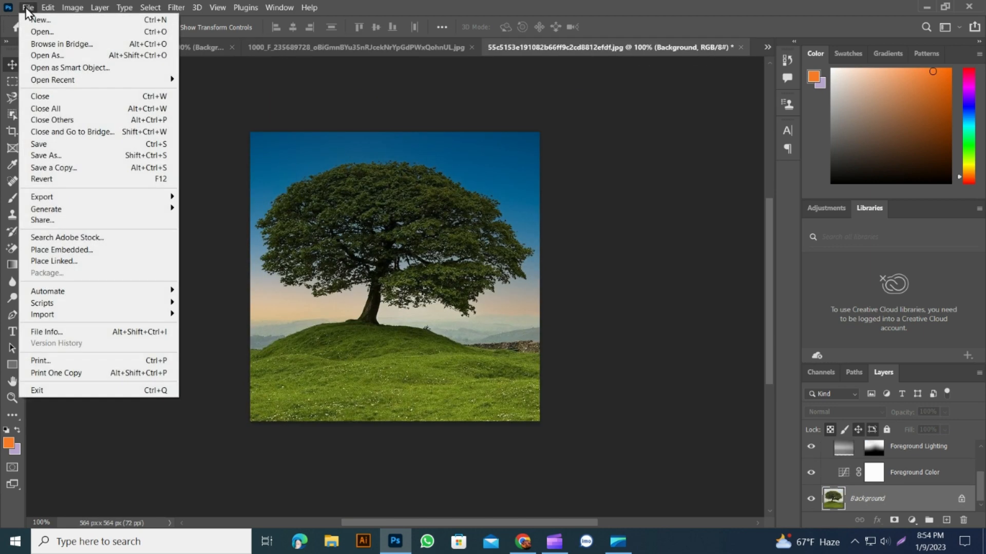
pyautogui.click(44, 30)
pyautogui.scroll(-1, 236, 146)
pyautogui.scroll(1, 195, 137)
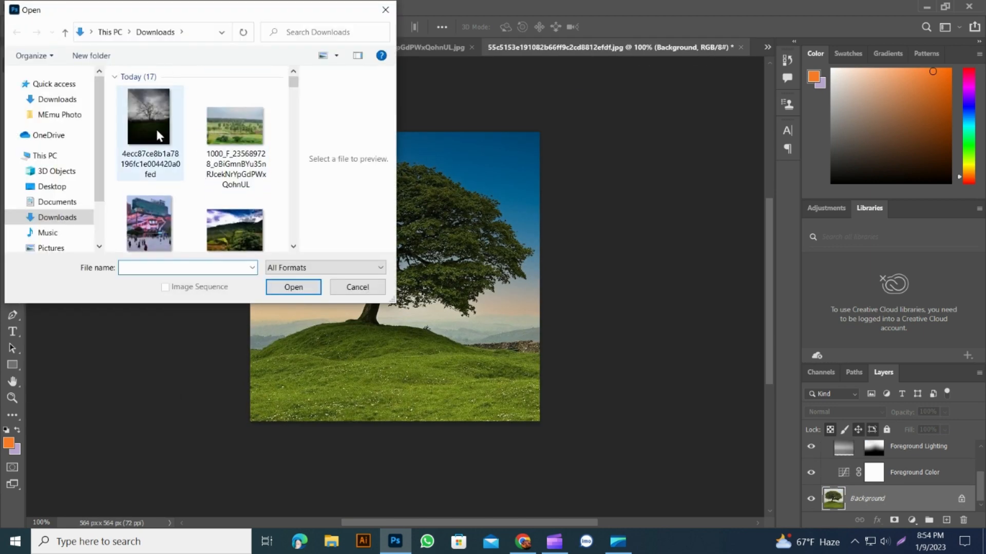
pyautogui.click(149, 156)
pyautogui.click(293, 287)
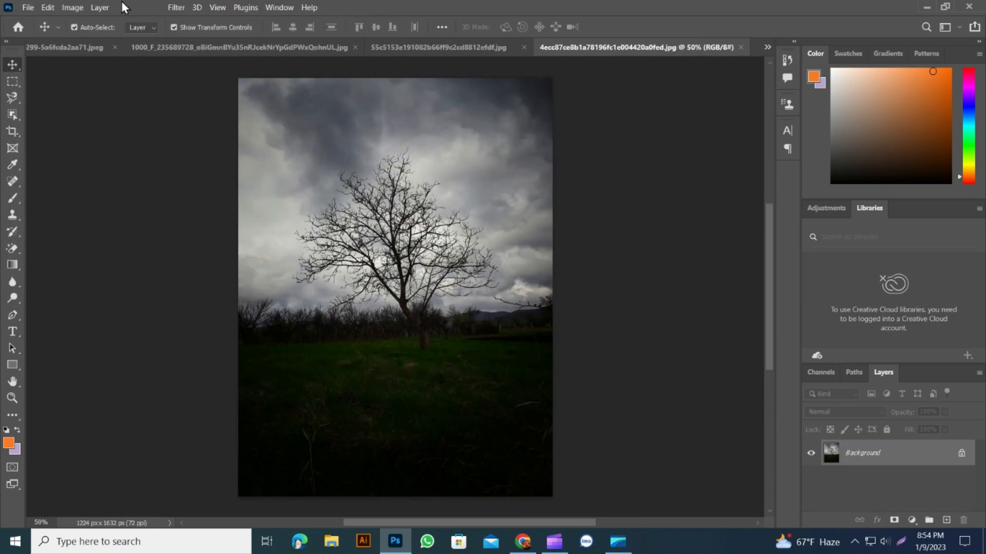
# - Start Sky Replacement on the bare tree photo and try both Group 1 skies and a Blue Skies preset with puffy white clouds
pyautogui.click(48, 7)
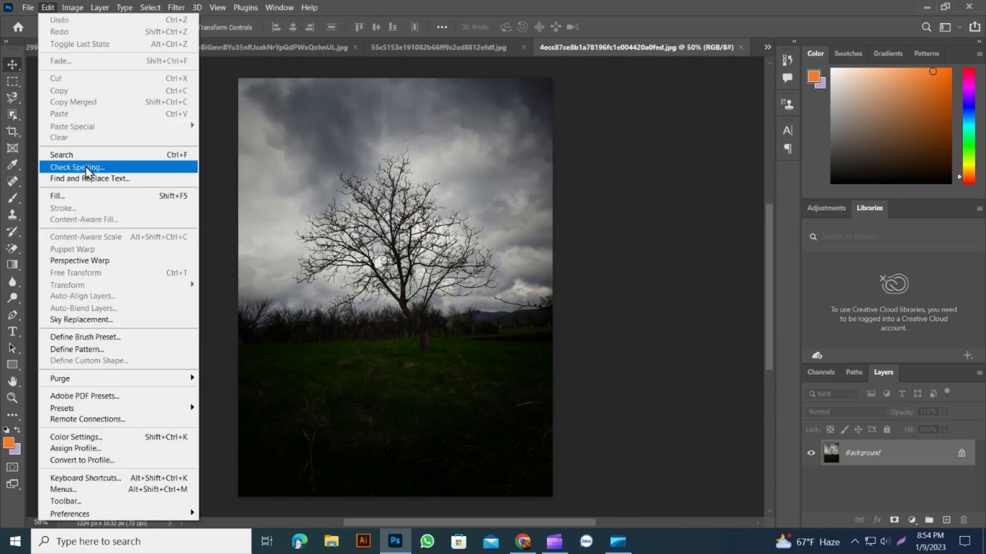
pyautogui.click(99, 321)
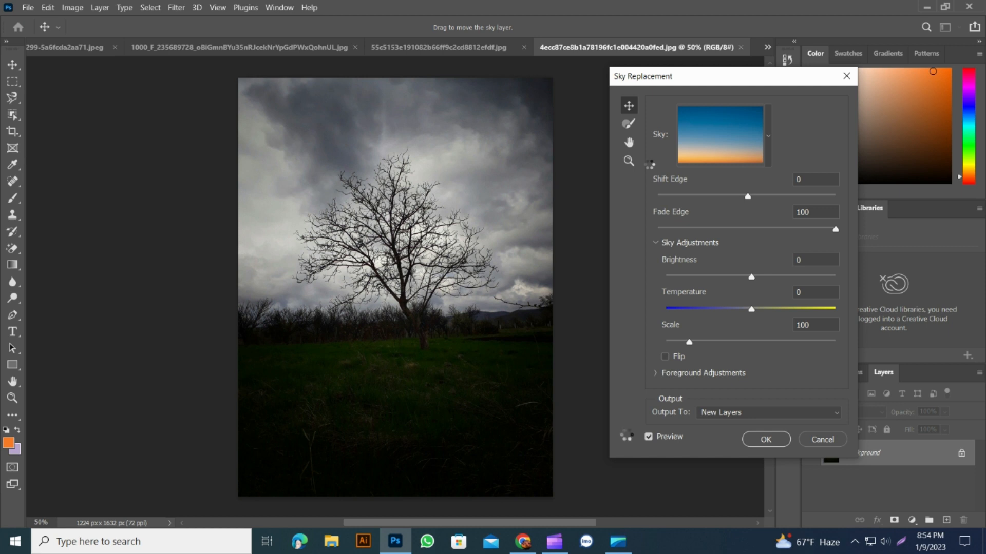
pyautogui.click(768, 146)
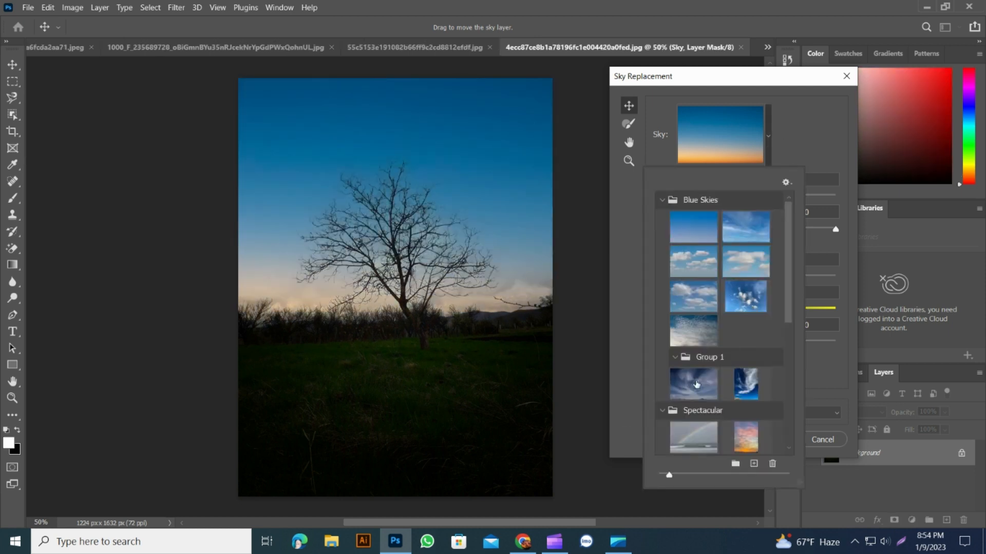
pyautogui.click(760, 382)
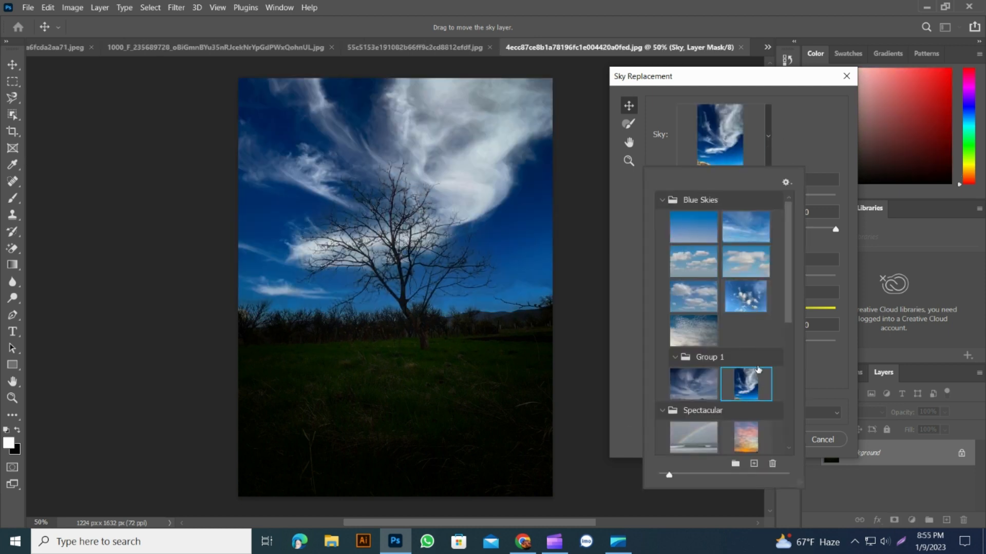
pyautogui.click(700, 382)
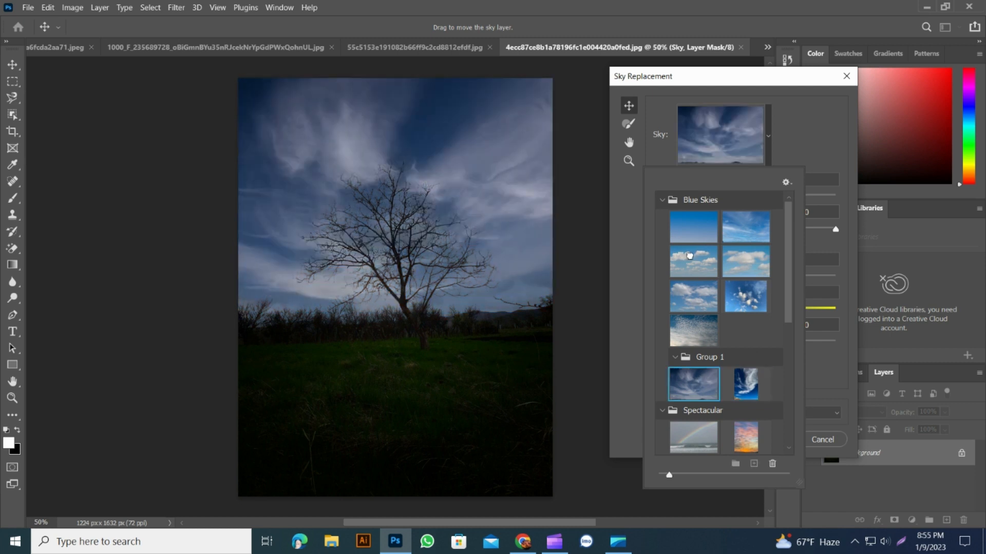
pyautogui.click(690, 257)
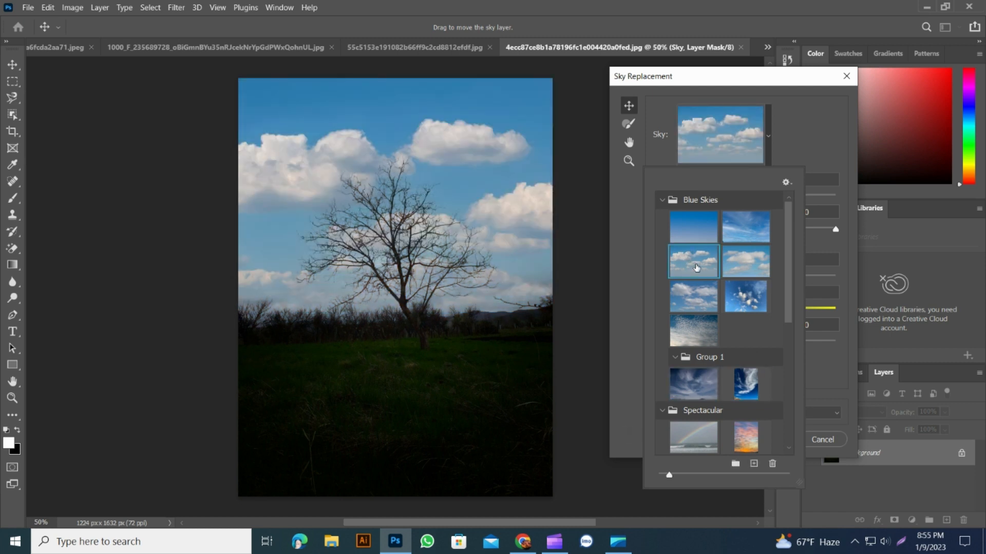
# - Choose the blue sky with thin streaky clouds from Blue Skies and apply the sky replacement to new layers
pyautogui.click(746, 235)
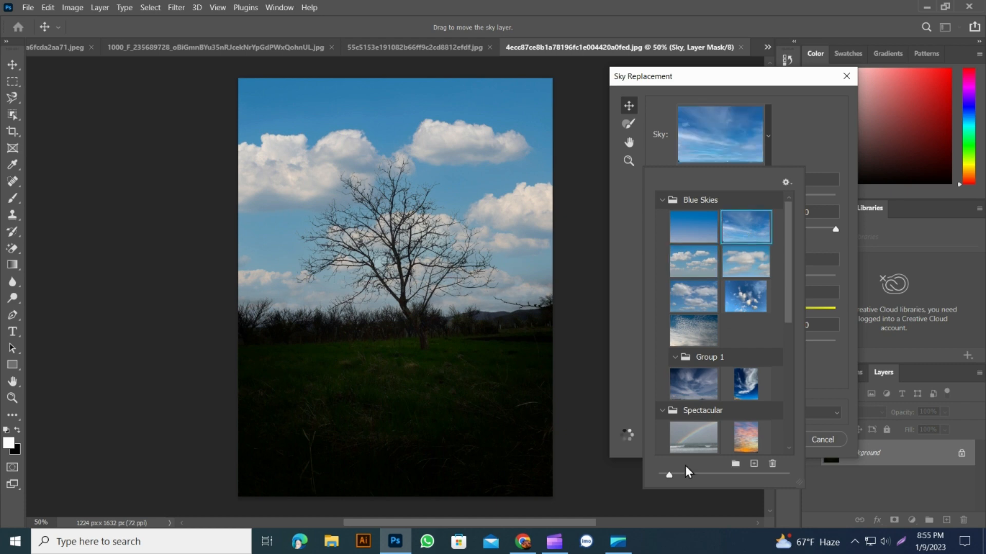
pyautogui.click(759, 154)
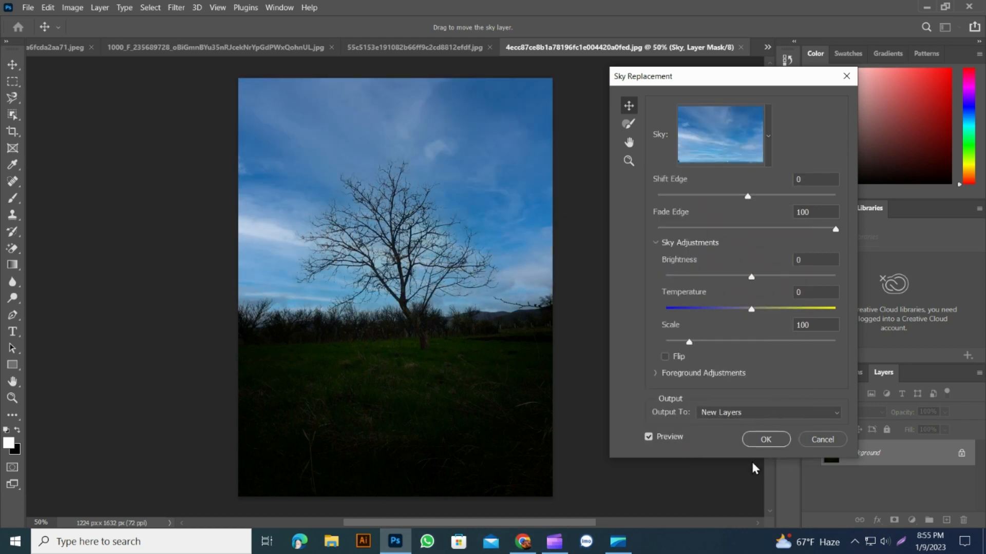
pyautogui.click(756, 438)
# - Open the leafy green tree photo 7e3773b95ca48a5064d5ea594e998a83.jpg from Downloads
pyautogui.click(28, 7)
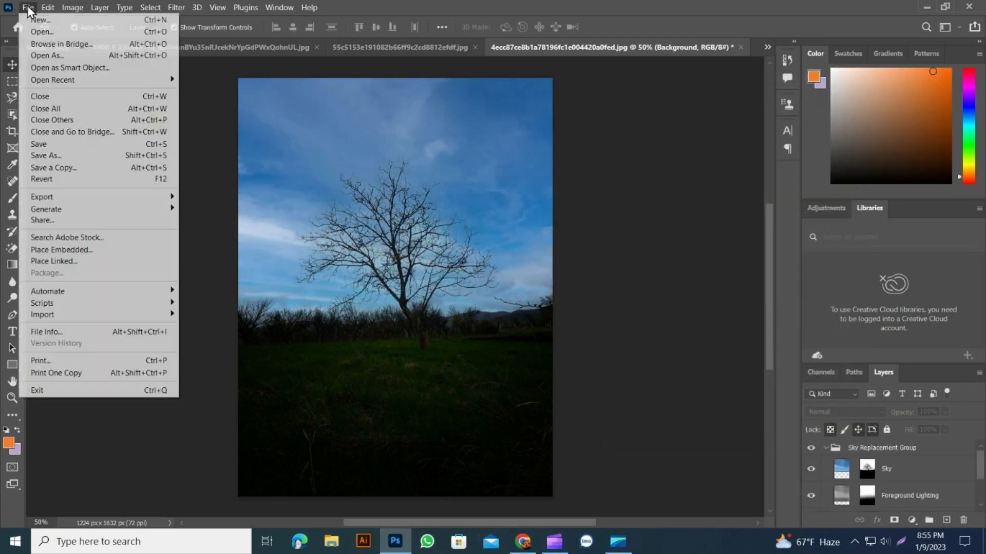
pyautogui.click(55, 33)
pyautogui.scroll(-8, 209, 143)
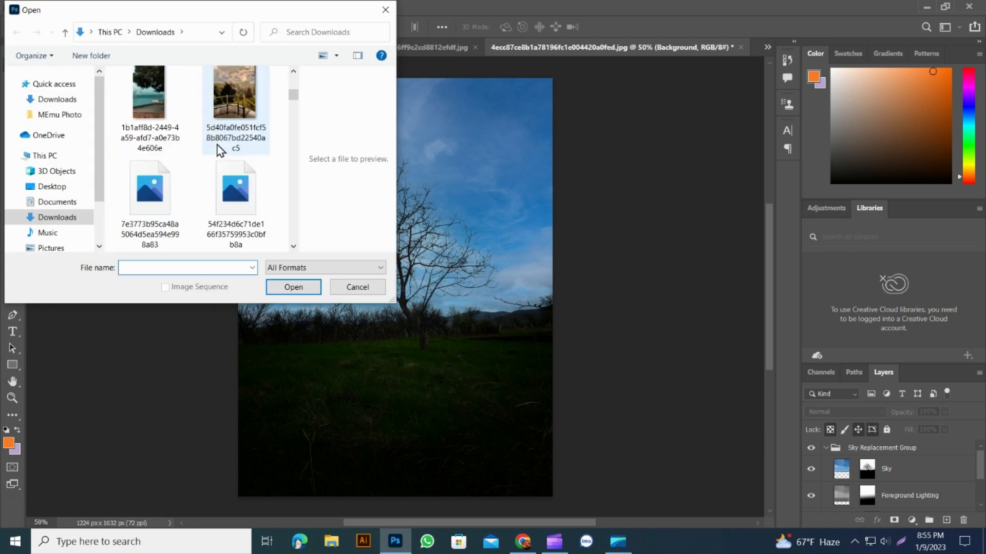
pyautogui.click(149, 100)
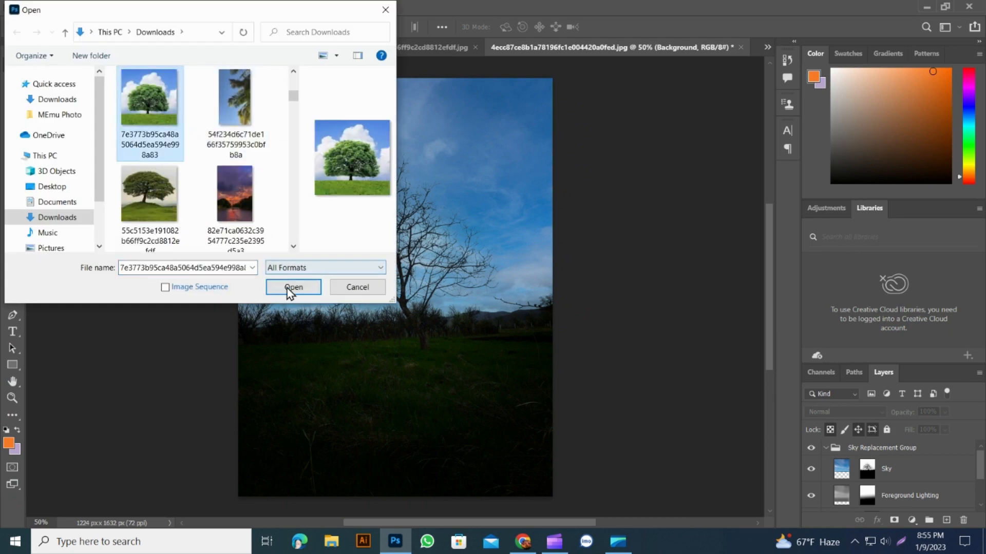
pyautogui.click(289, 287)
# - Start Sky Replacement on the leafy tree photo and try the deep-blue sky with wispy white cloud from Group 1
pyautogui.click(47, 7)
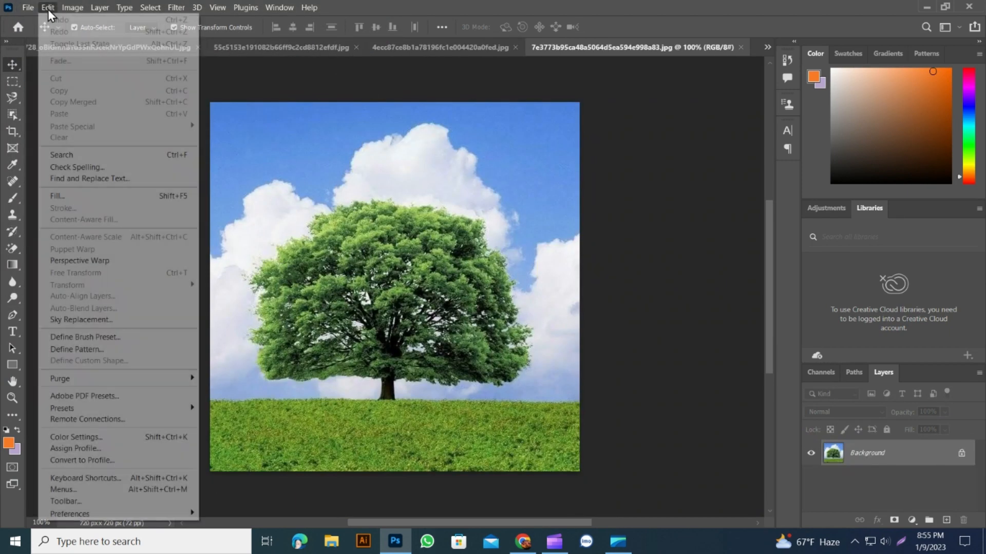
pyautogui.click(99, 320)
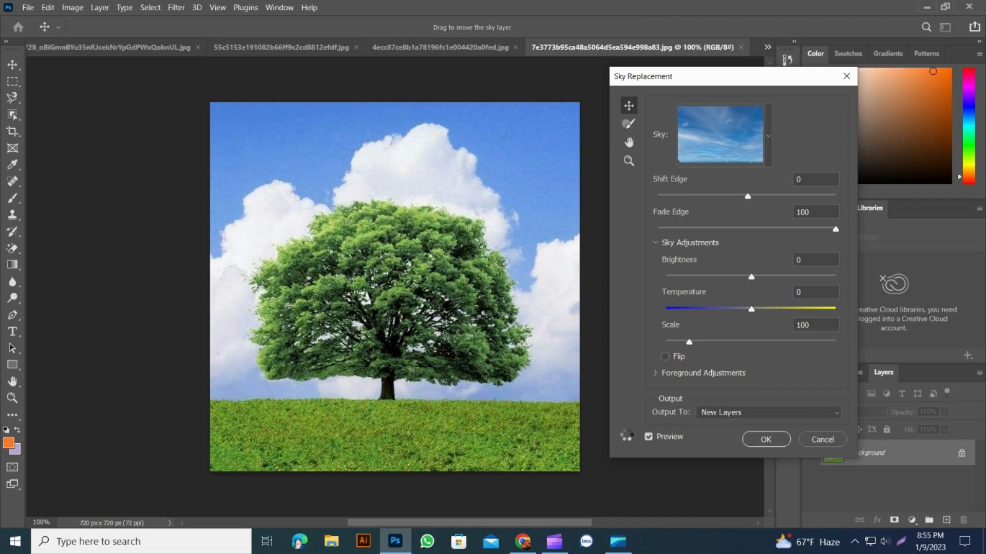
pyautogui.click(767, 138)
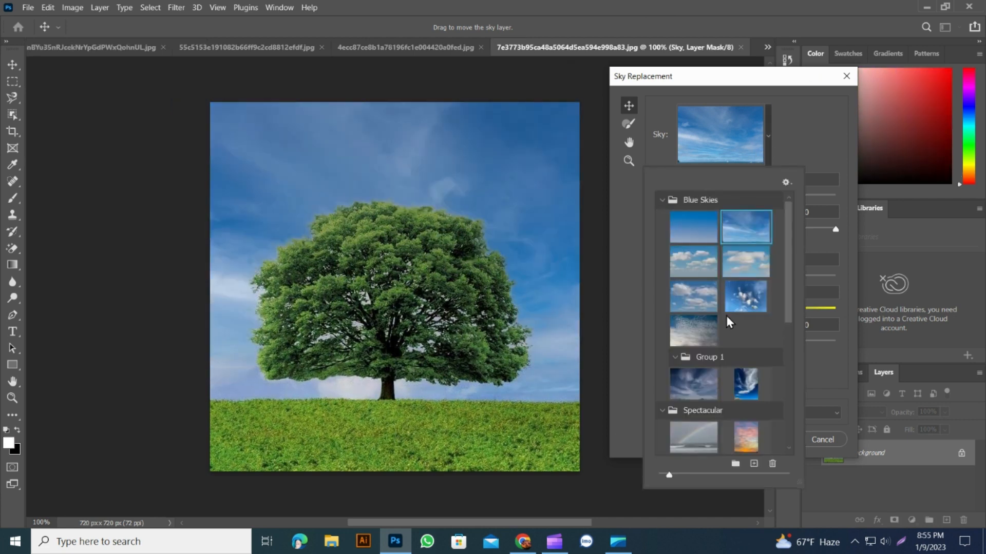
pyautogui.click(742, 383)
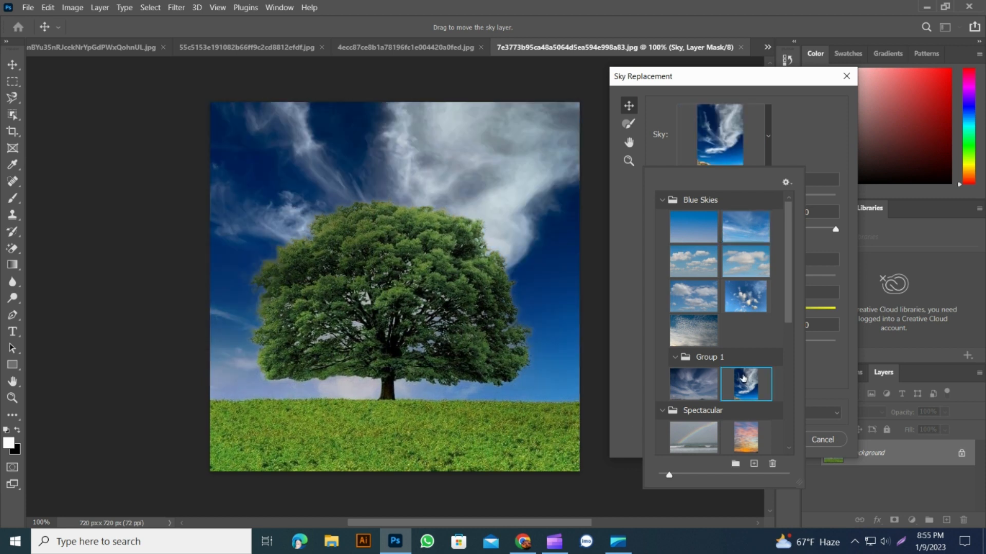
# - Choose the cloudless blue gradient sky from Blue Skies and apply the sky replacement to new layers
pyautogui.click(692, 231)
pyautogui.scroll(-3, 719, 308)
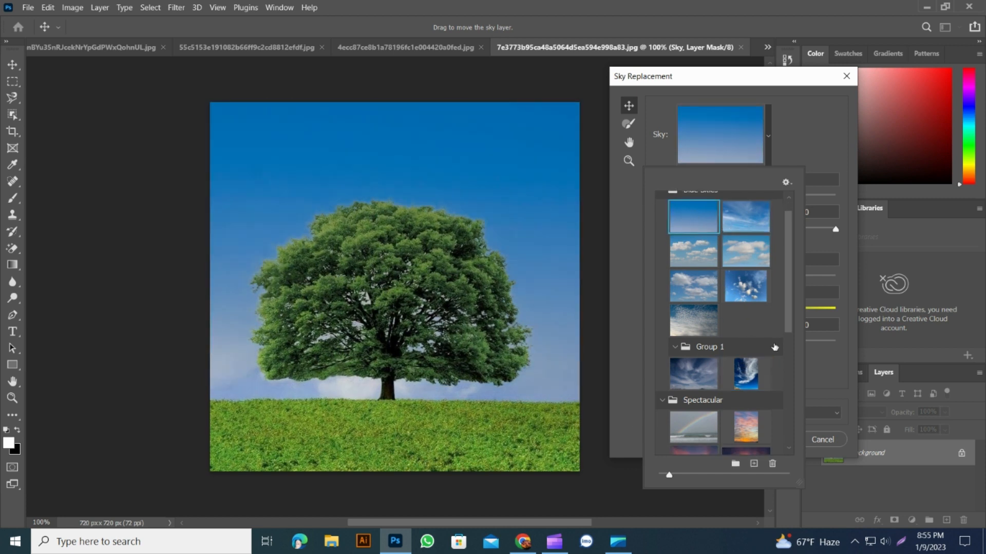
pyautogui.click(835, 136)
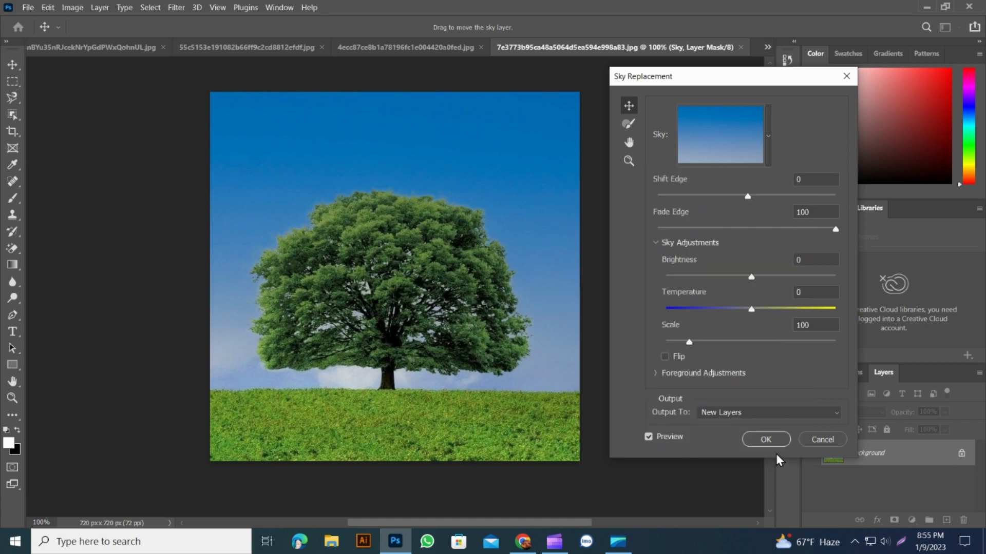
pyautogui.click(766, 439)
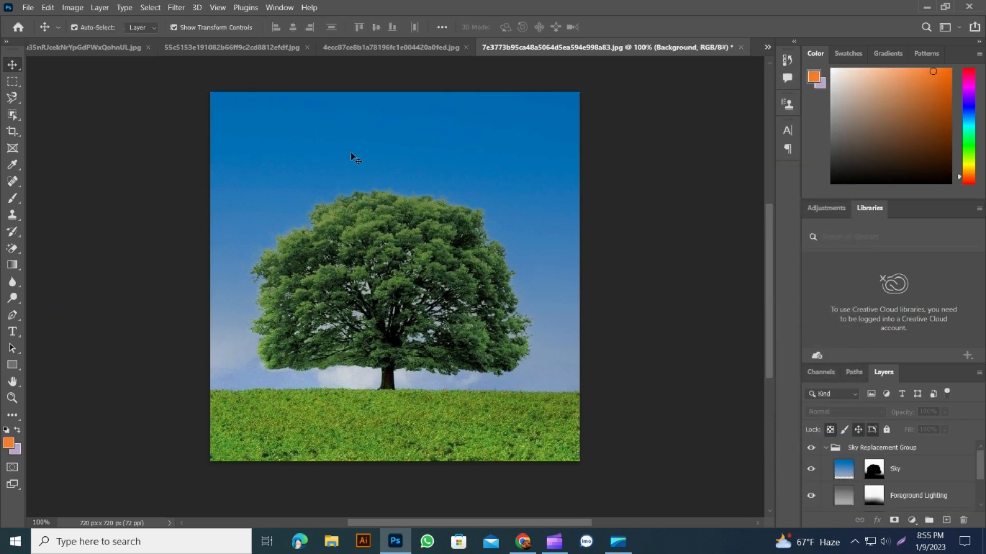
pyautogui.rightClick(351, 155)
pyautogui.click(419, 235)
# - Try to open the leafy green tree photo 7e3773b95ca48a5064d5ea594e998a83 from Downloads again
pyautogui.click(27, 8)
pyautogui.click(46, 32)
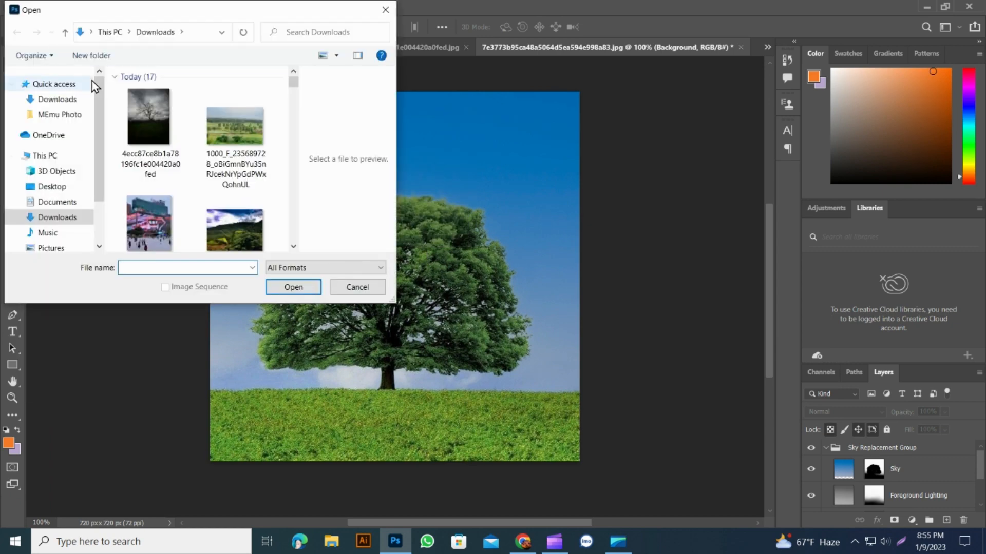
pyautogui.scroll(-8, 230, 170)
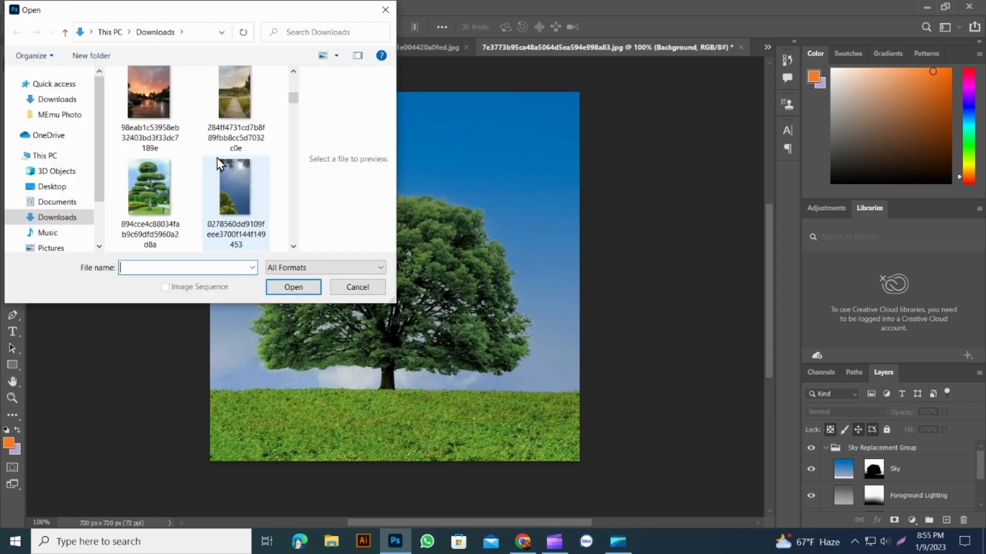
pyautogui.click(155, 199)
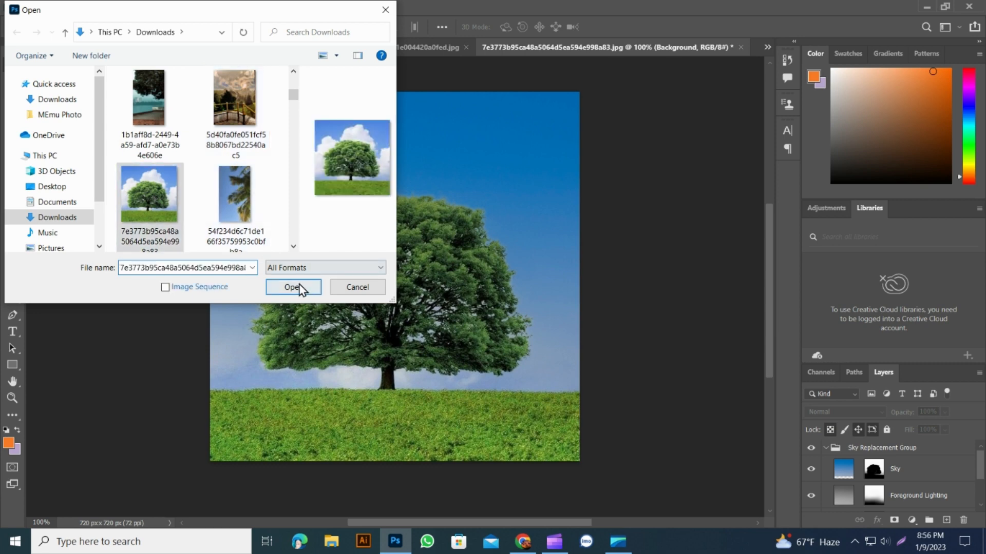
pyautogui.click(298, 284)
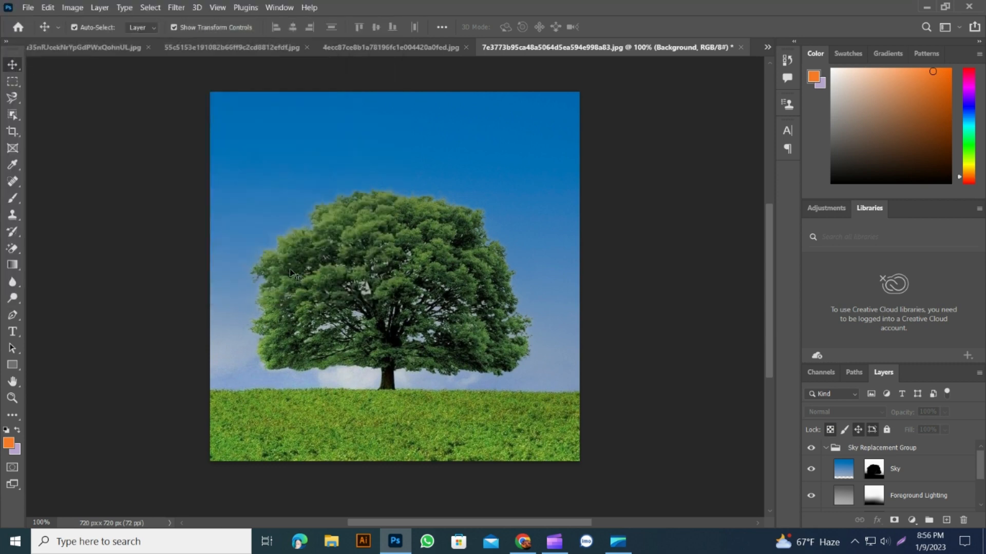
# - Look through the open documents to review the replaced skies on the tree and landscape photos
pyautogui.click(767, 47)
pyautogui.click(666, 101)
pyautogui.click(430, 46)
pyautogui.click(714, 47)
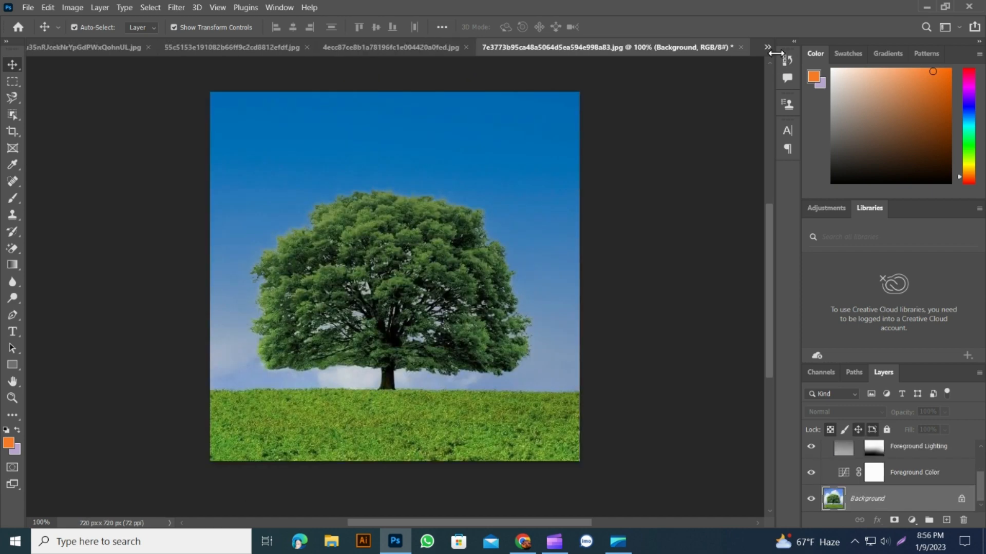
pyautogui.click(766, 46)
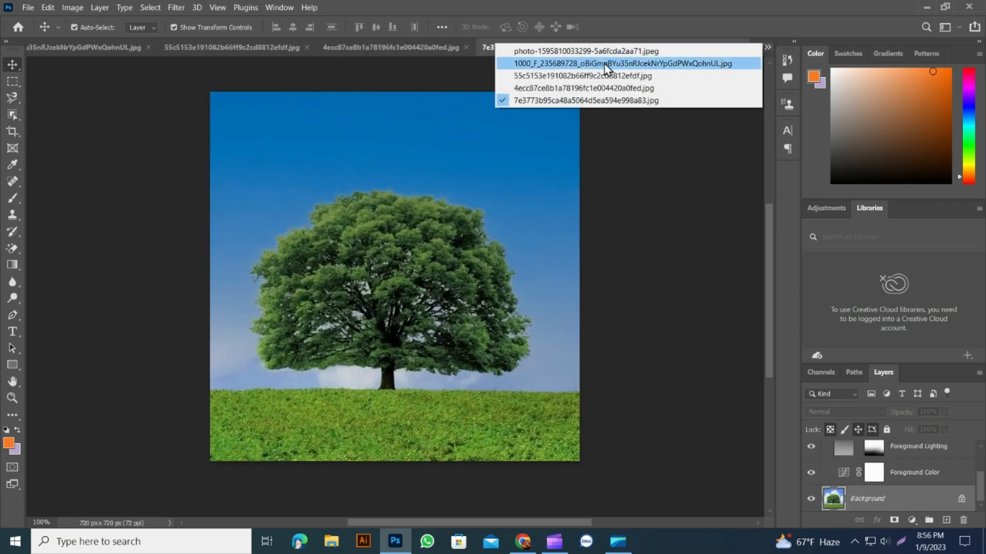
pyautogui.click(604, 88)
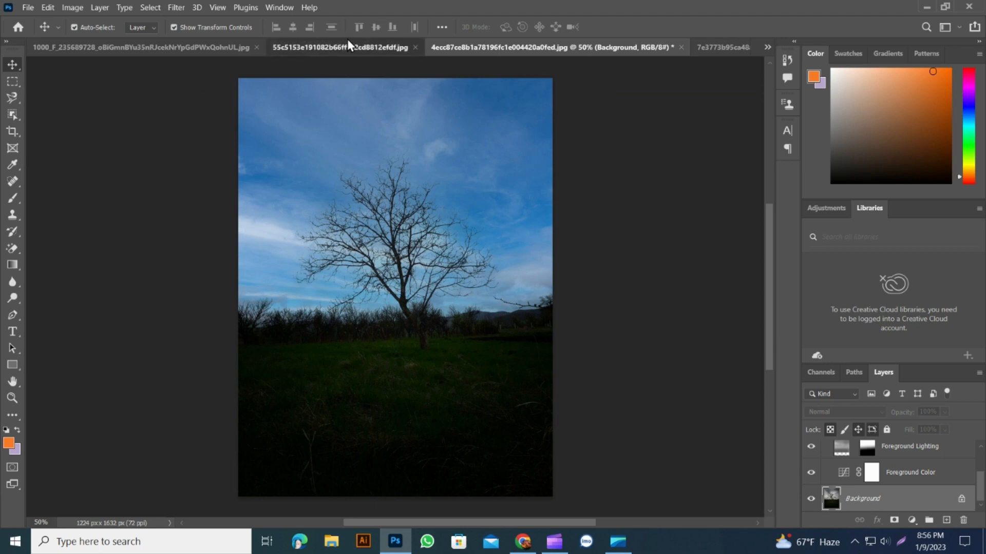
pyautogui.click(345, 45)
pyautogui.click(223, 45)
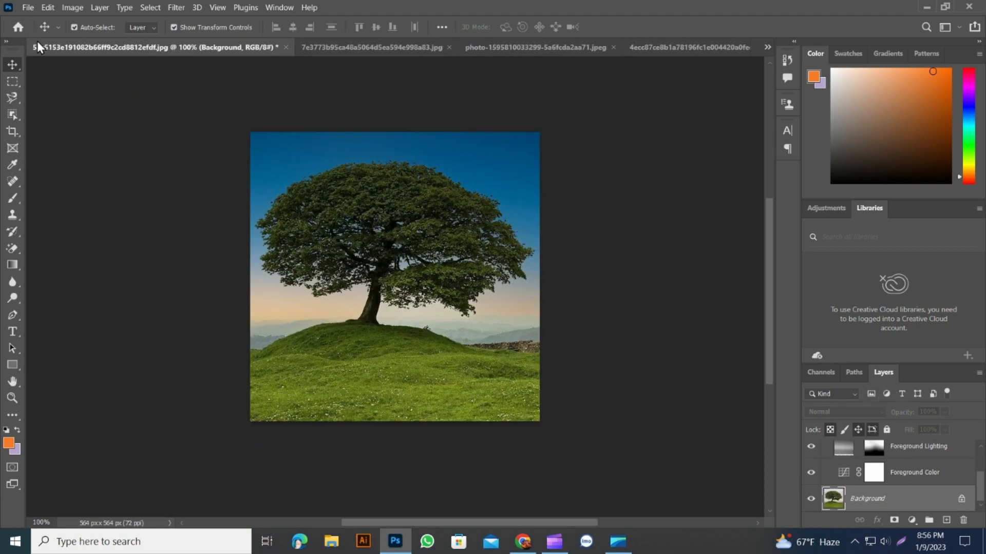
# - Save a copy of the palm field photo 1000_F_235689728_oBiGmnBYu35nRJcekNrYpGdPWxQohnUL to Downloads as a JPEG at Maximum quality 12, Baseline Optimized
pyautogui.click(770, 45)
pyautogui.click(627, 51)
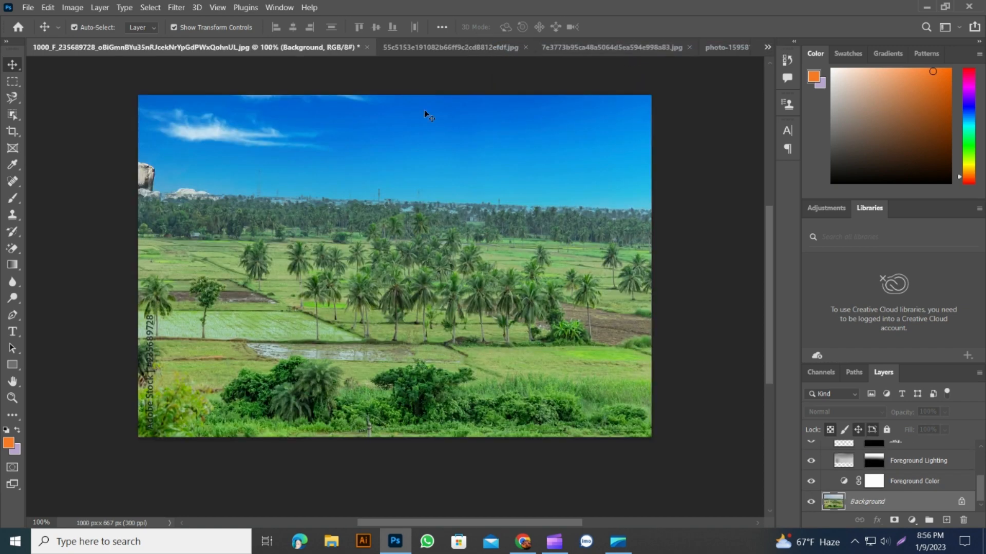
pyautogui.click(24, 7)
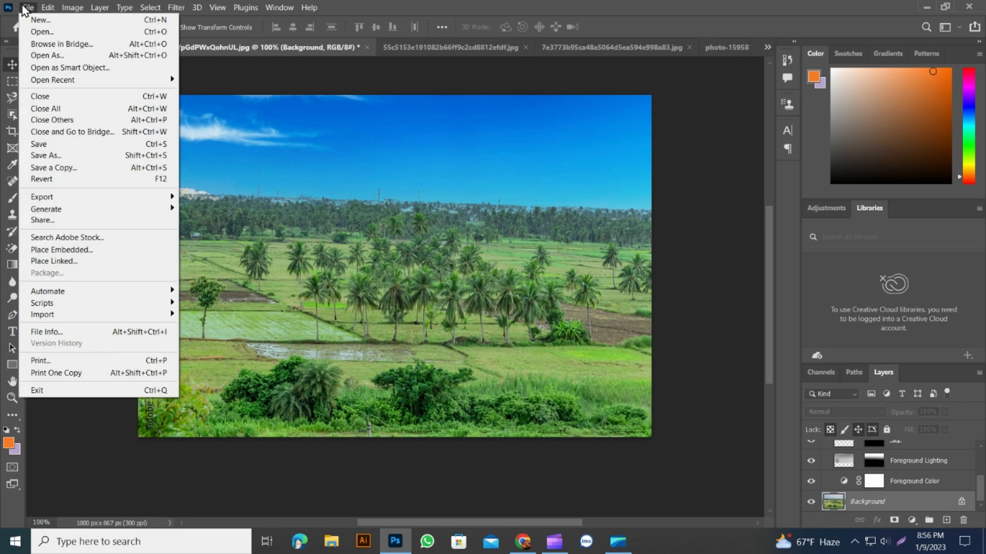
pyautogui.click(63, 155)
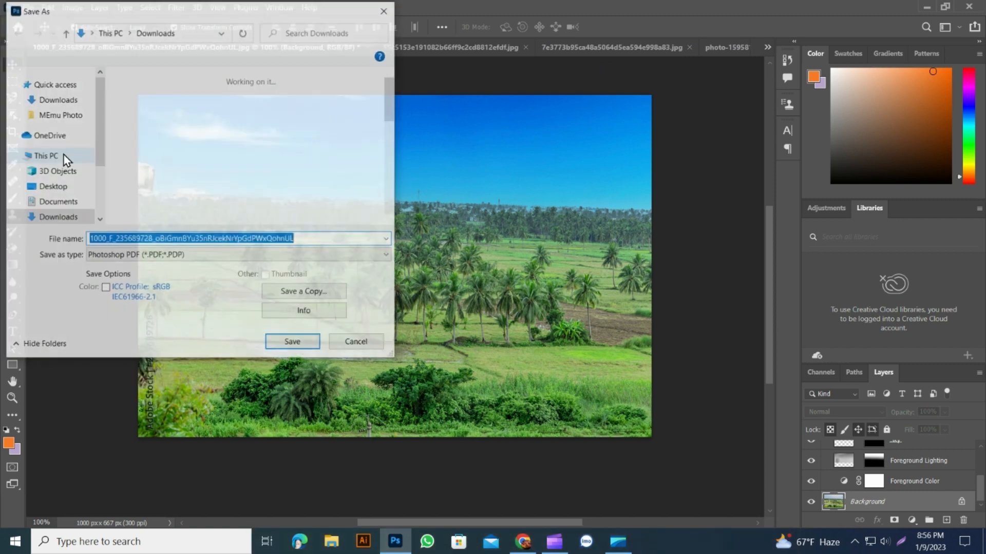
pyautogui.click(317, 291)
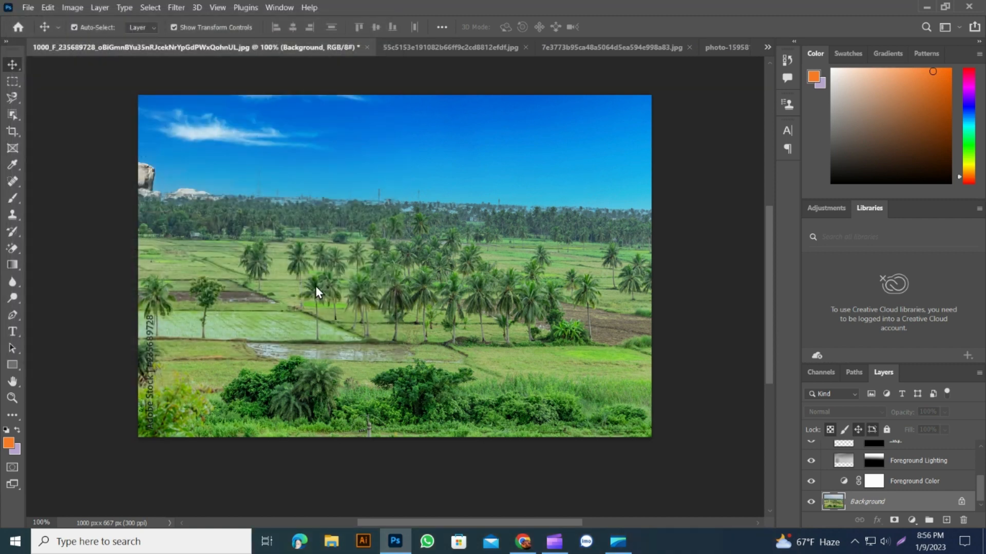
pyautogui.click(358, 239)
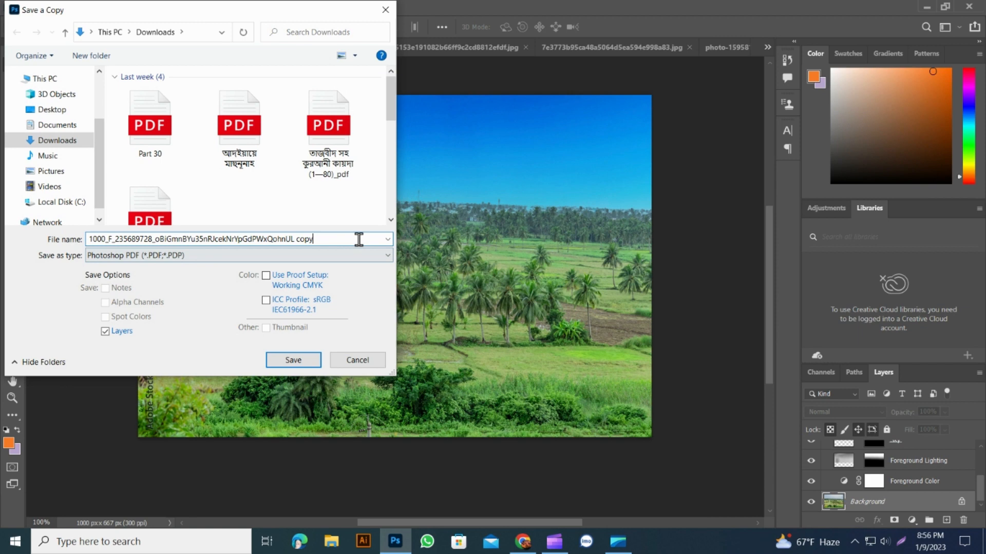
pyautogui.click(388, 239)
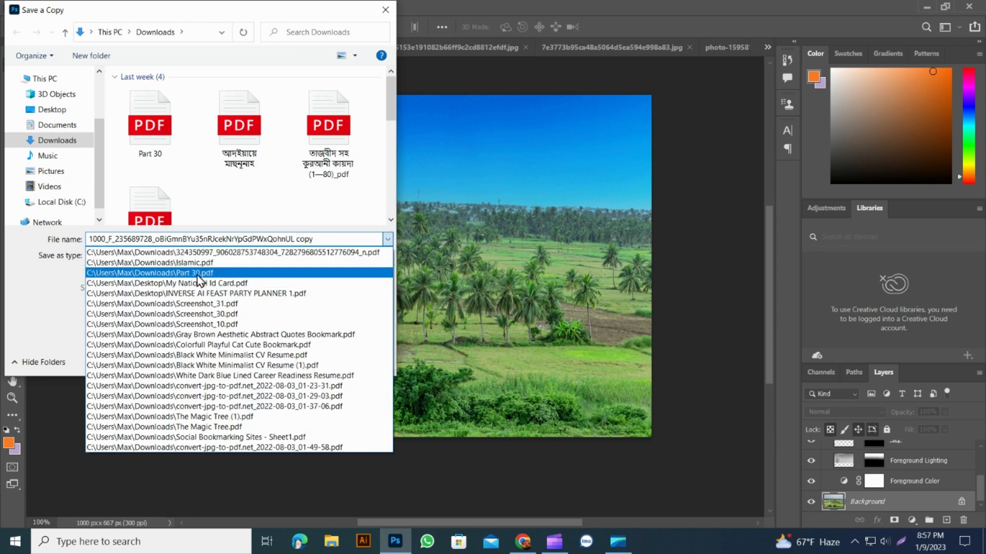
pyautogui.click(291, 237)
pyautogui.click(289, 259)
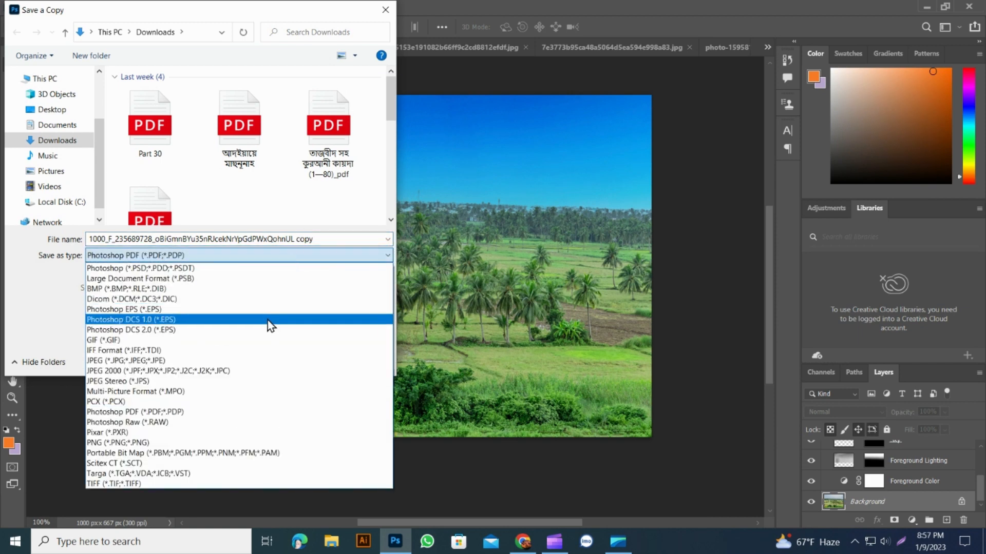
pyautogui.click(243, 359)
pyautogui.click(297, 361)
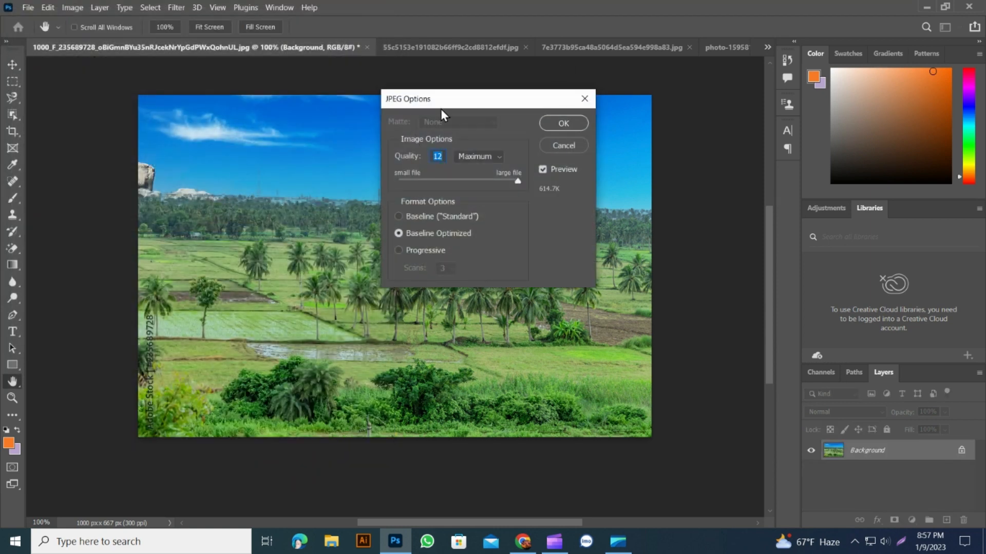
pyautogui.click(569, 122)
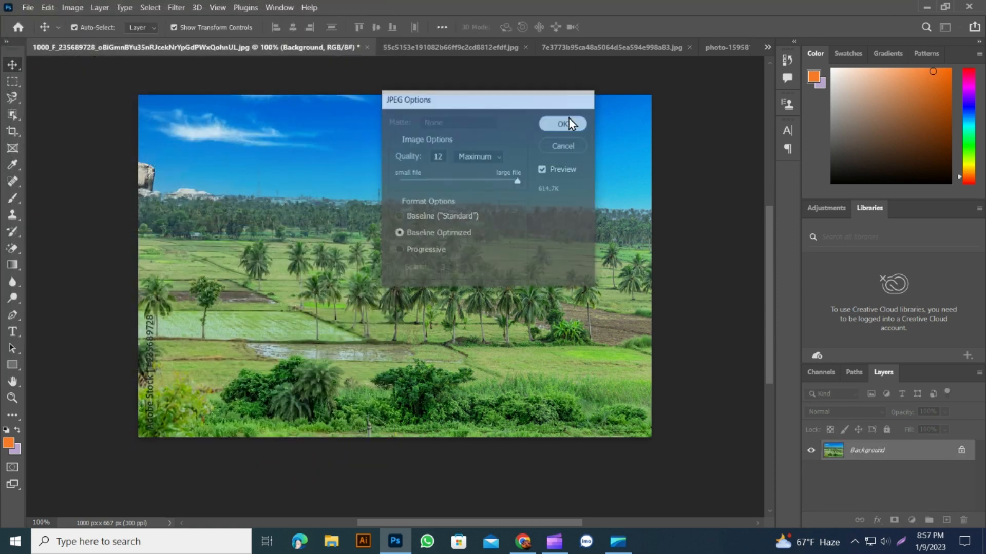
# - Save a copy of the hilltop tree photo 55c5153e191082b66ff9c2cd8812efdf to Downloads as a JPEG at Maximum quality 12, Progressive
pyautogui.click(405, 47)
pyautogui.click(29, 7)
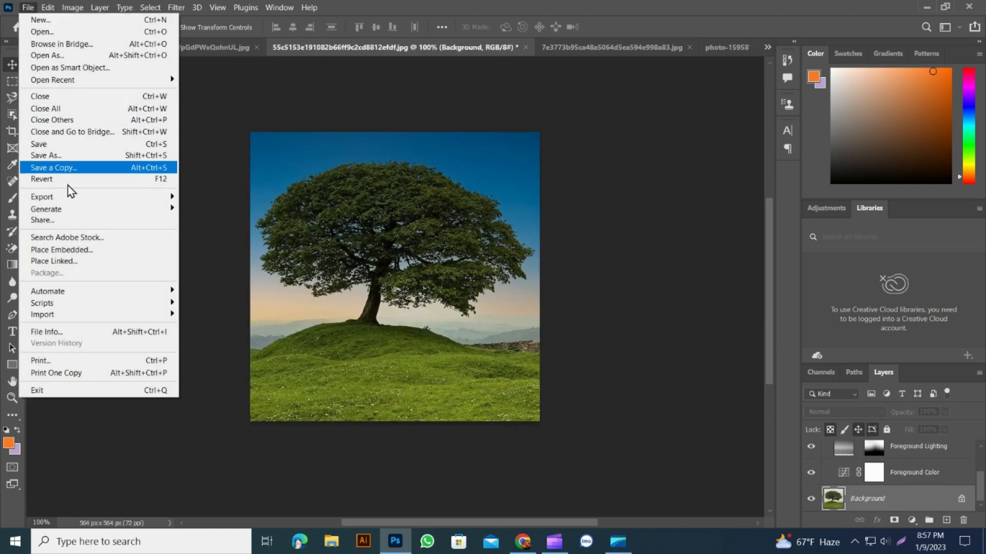
pyautogui.click(78, 160)
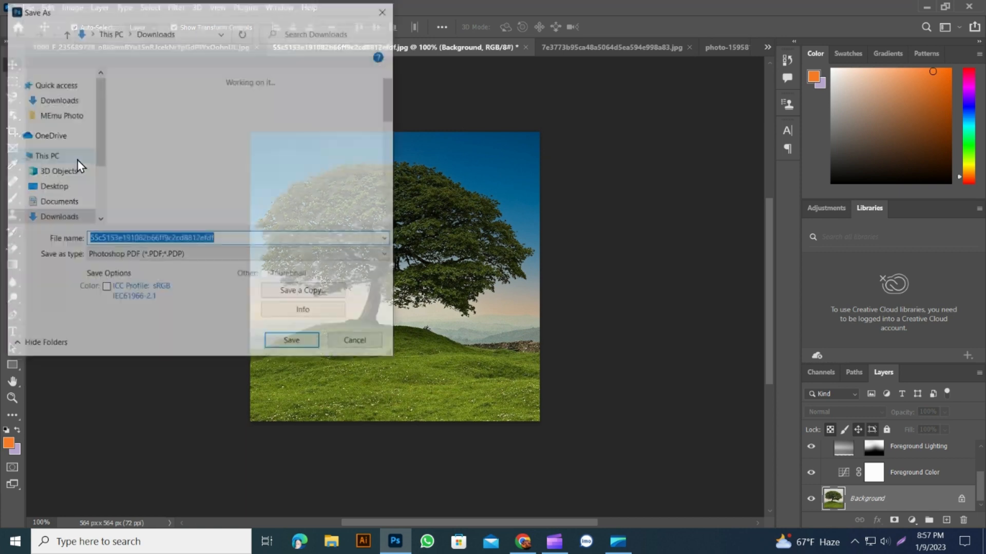
pyautogui.click(326, 289)
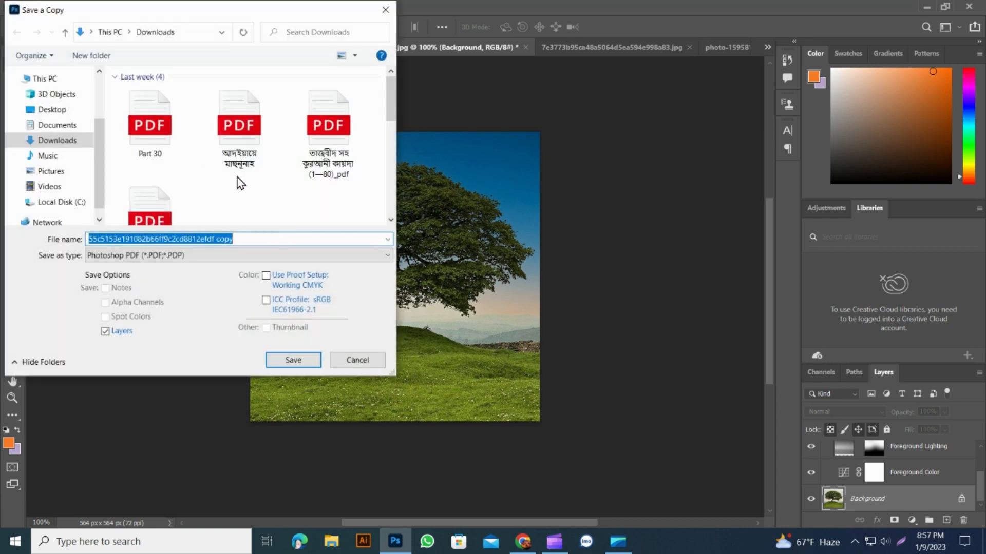
pyautogui.click(302, 257)
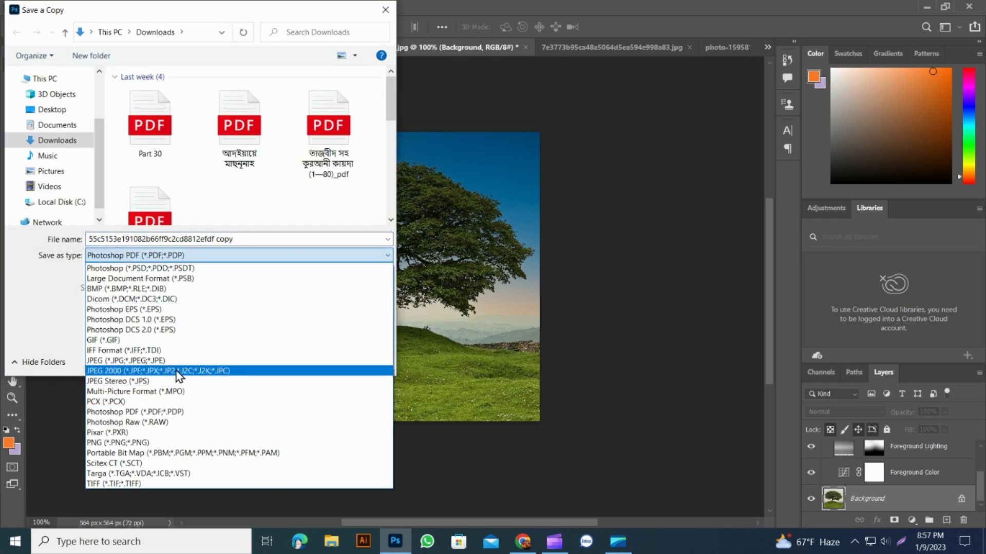
pyautogui.click(176, 357)
pyautogui.click(301, 363)
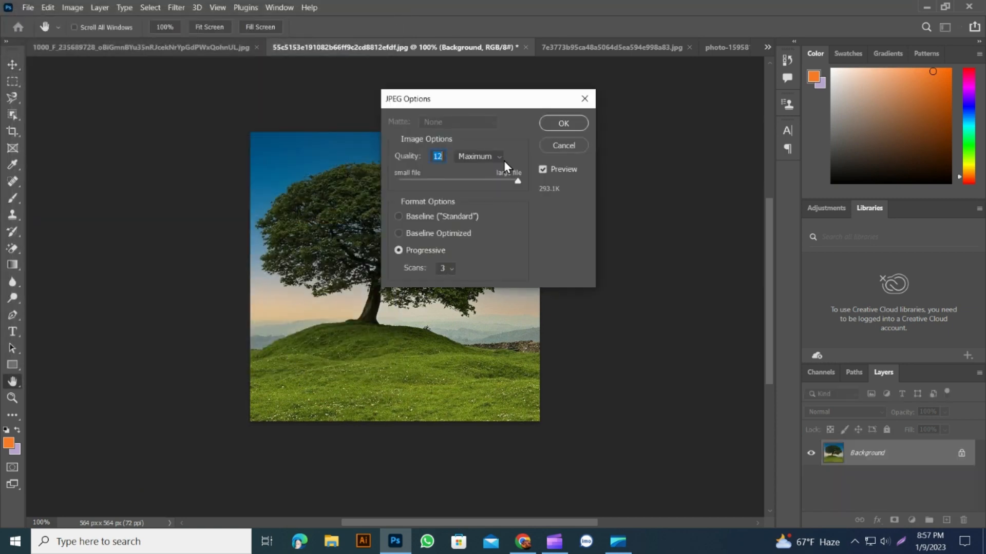
pyautogui.click(543, 122)
# - Save the leafy green tree photo to Downloads as a JPEG copy named 7e3773b95ca48a5064d5ea594e998a83 copy
pyautogui.click(603, 47)
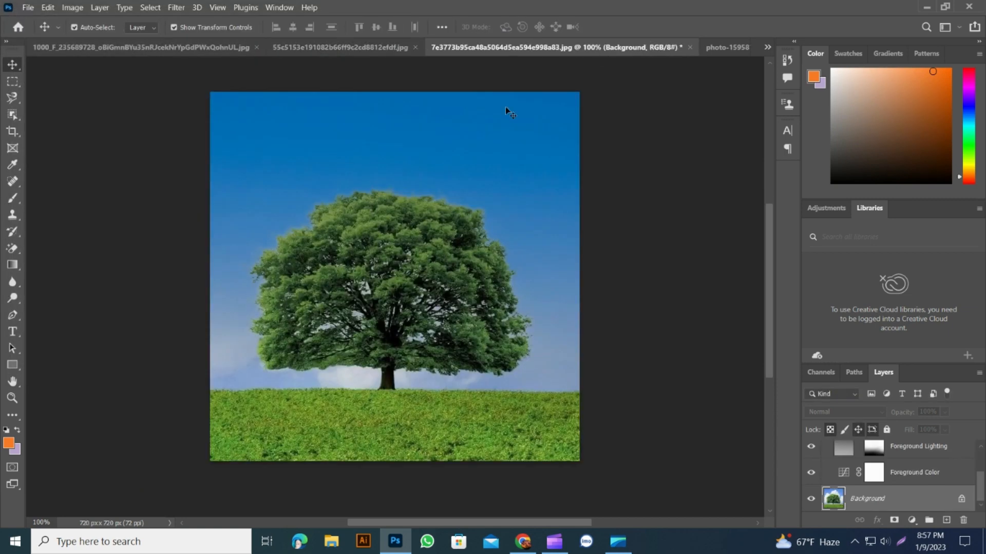
pyautogui.click(23, 7)
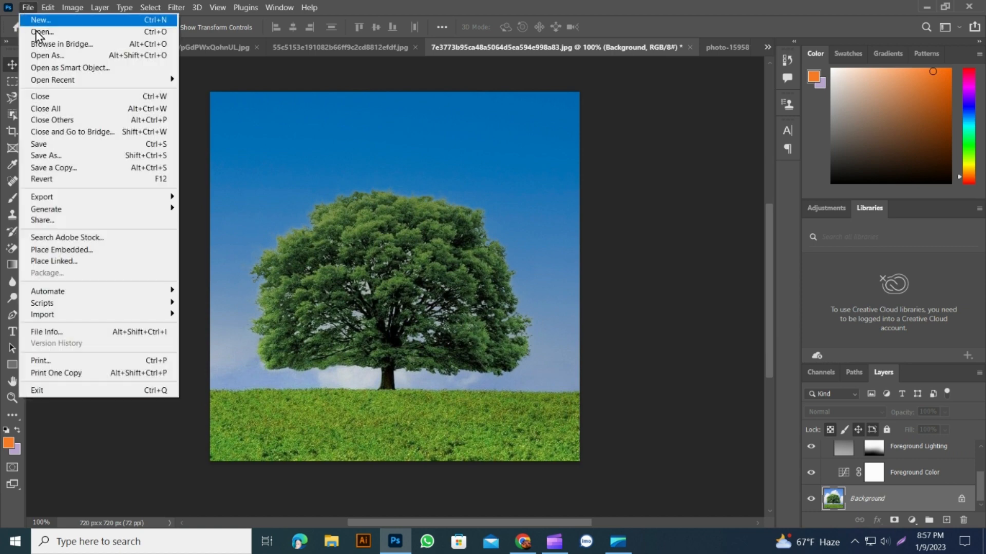
pyautogui.click(70, 168)
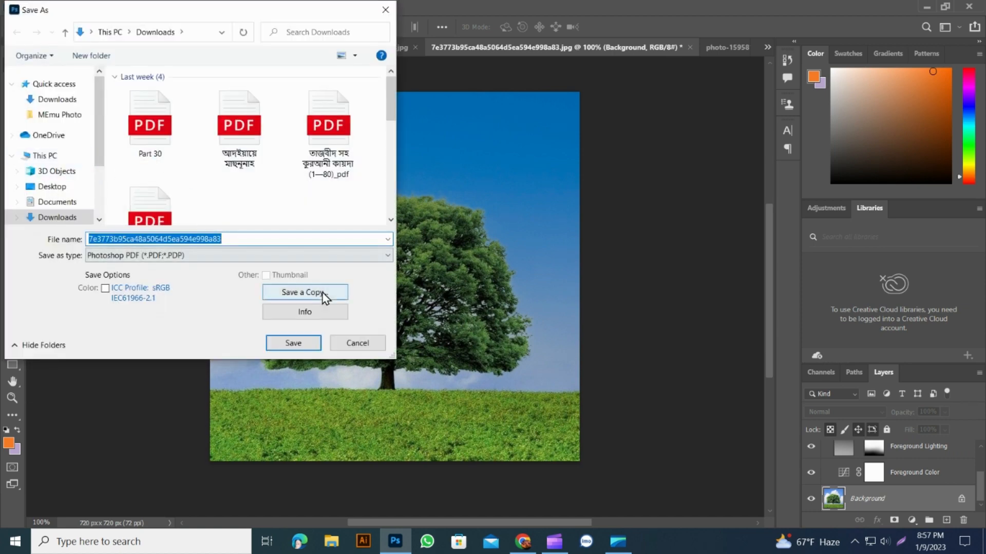
pyautogui.click(322, 294)
pyautogui.click(308, 241)
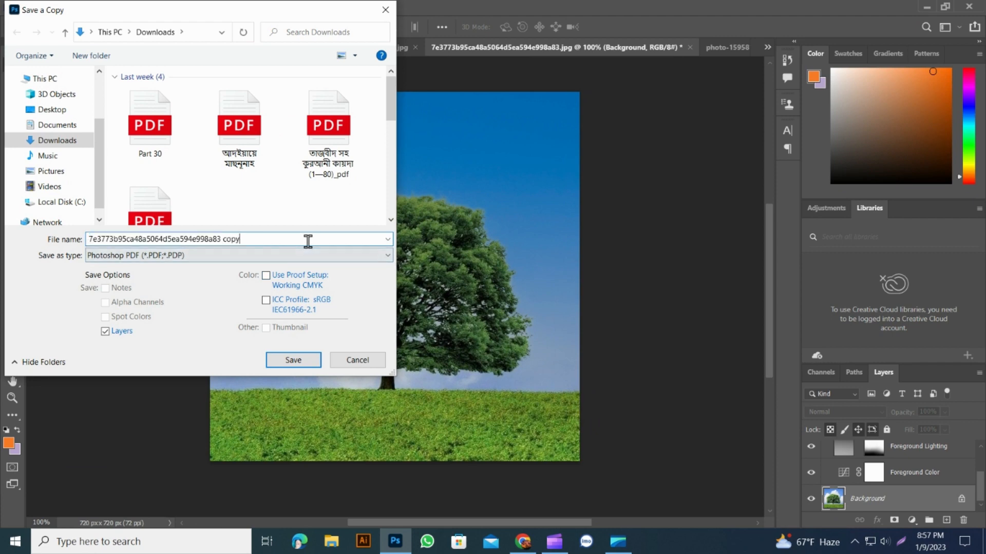
pyautogui.click(372, 255)
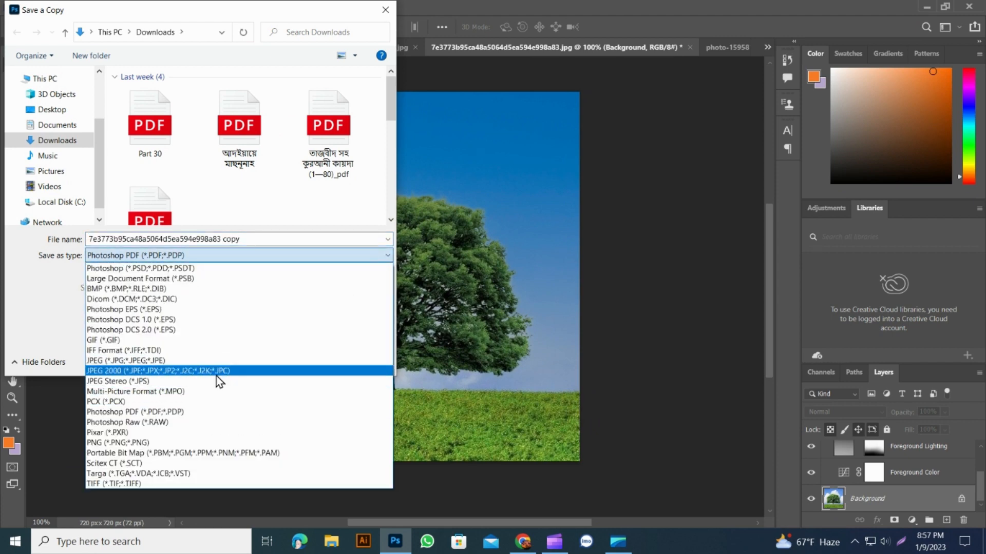
pyautogui.click(205, 361)
pyautogui.click(299, 362)
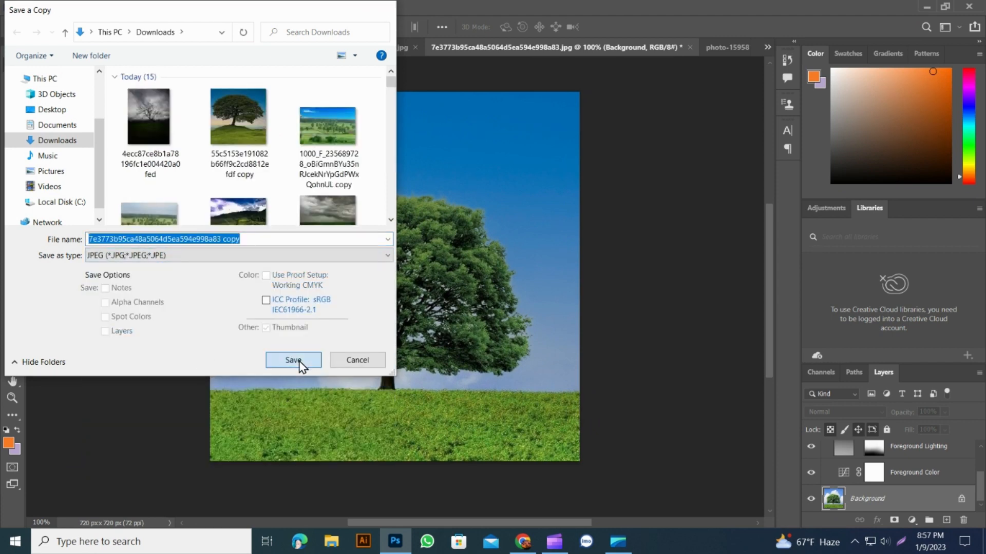
pyautogui.click(563, 123)
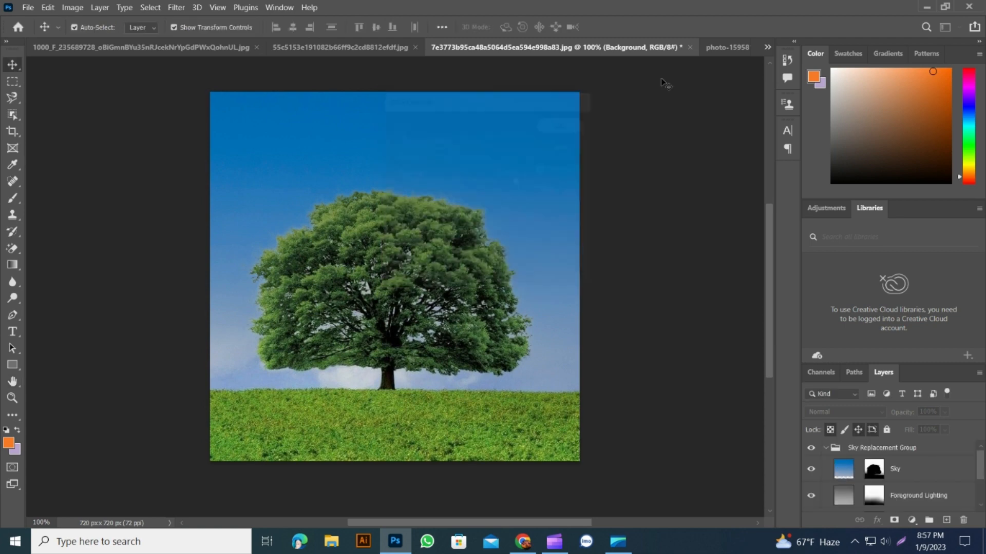
pyautogui.click(713, 45)
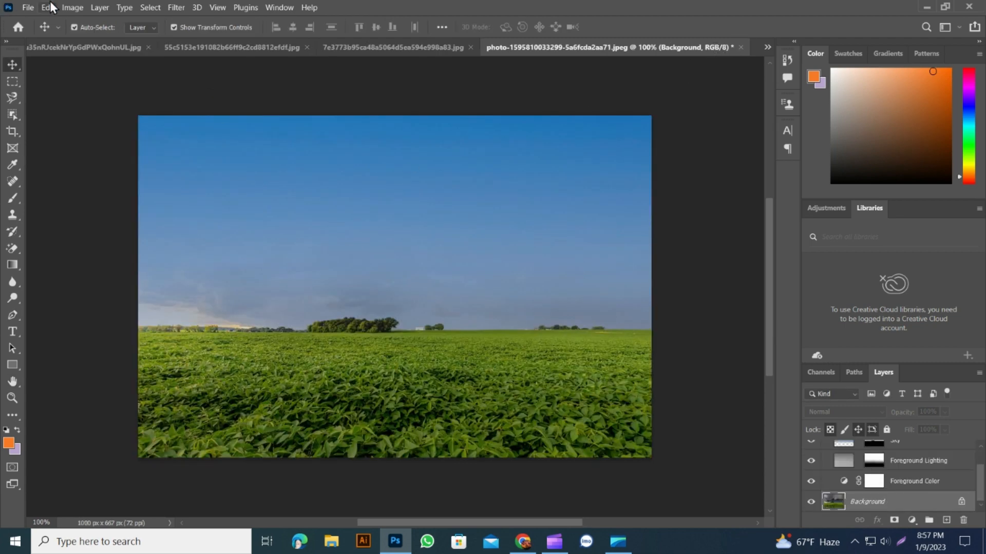
pyautogui.click(29, 7)
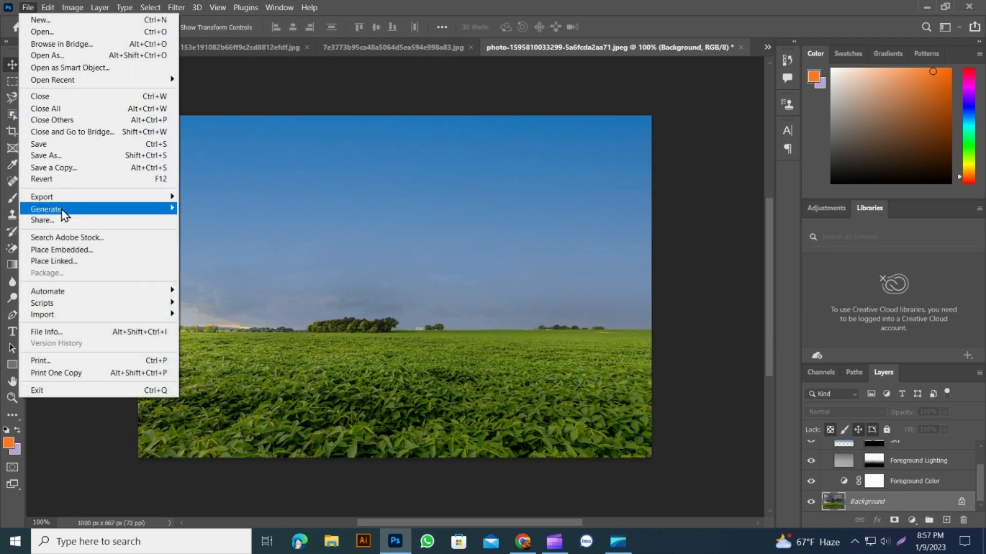
pyautogui.click(60, 155)
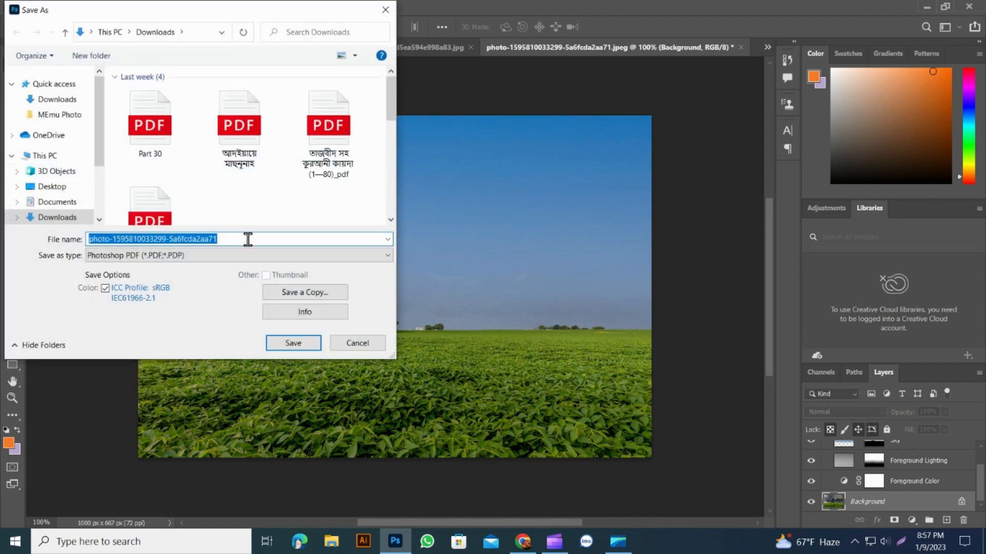